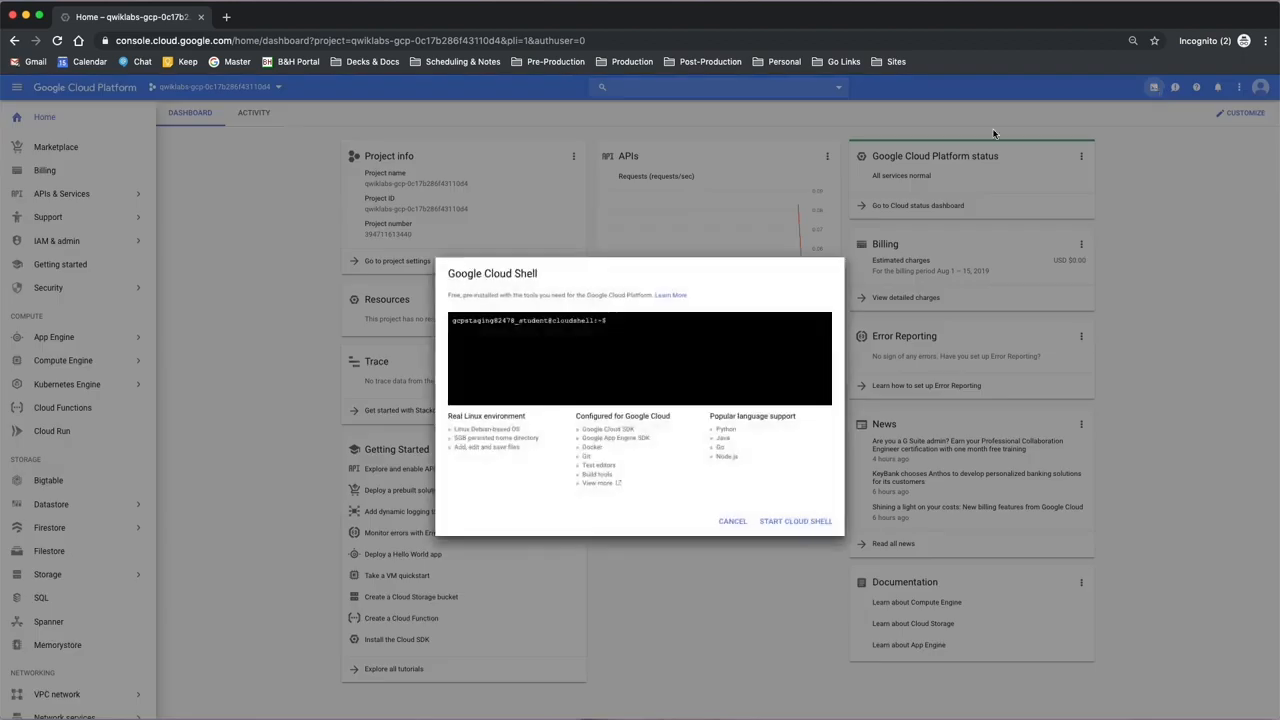
- Start Cloud Shell, enlarge its terminal pane to cover more of the window, and hide the navigation menu
click(797, 521)
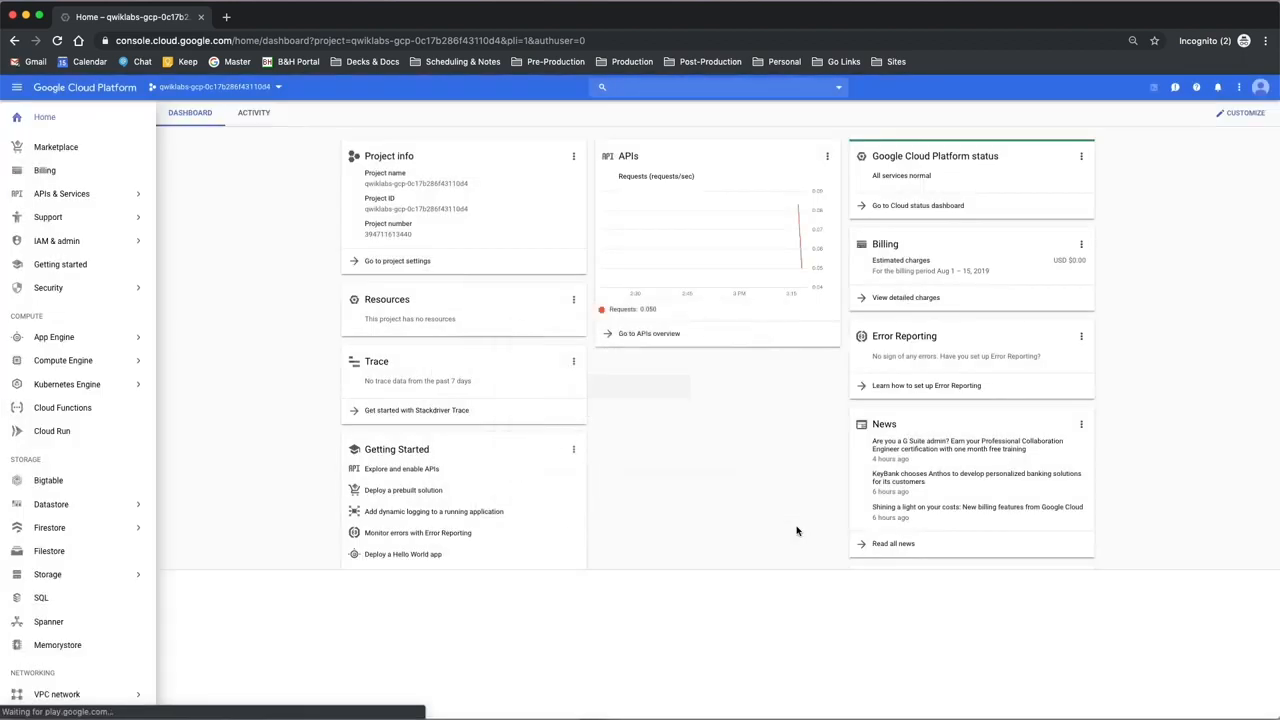
drag(786, 571, 777, 457)
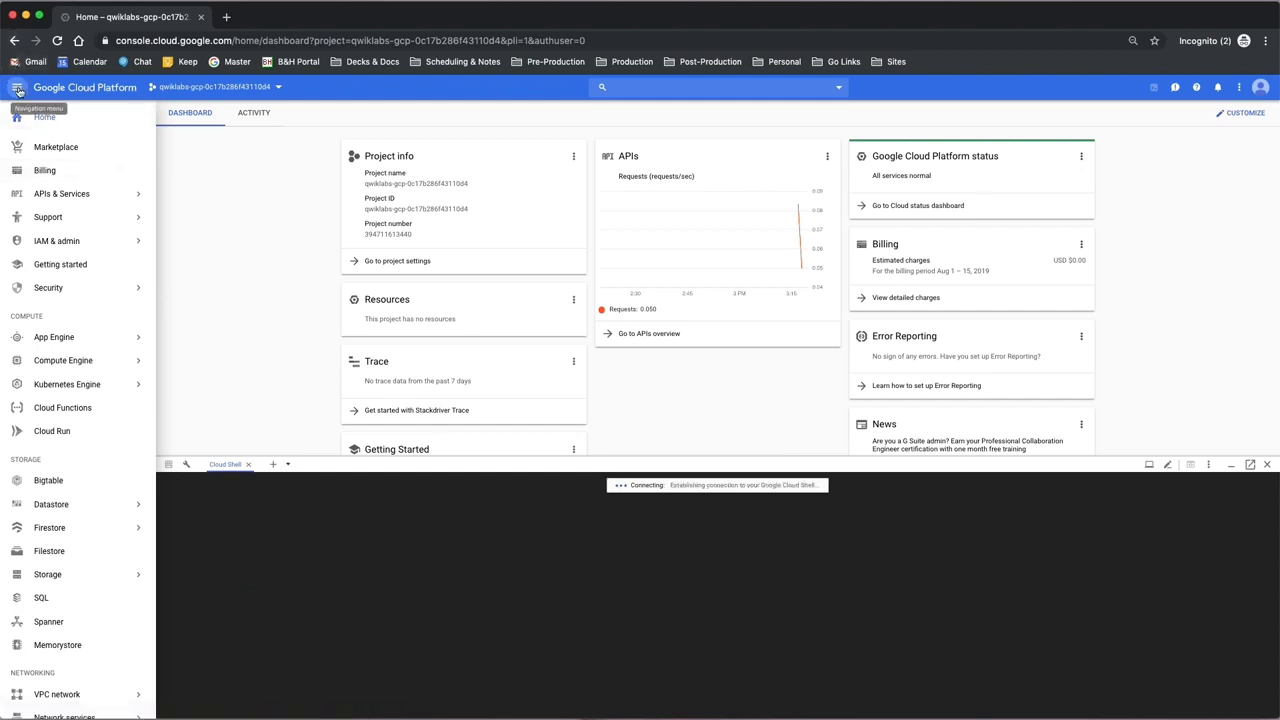
click(18, 90)
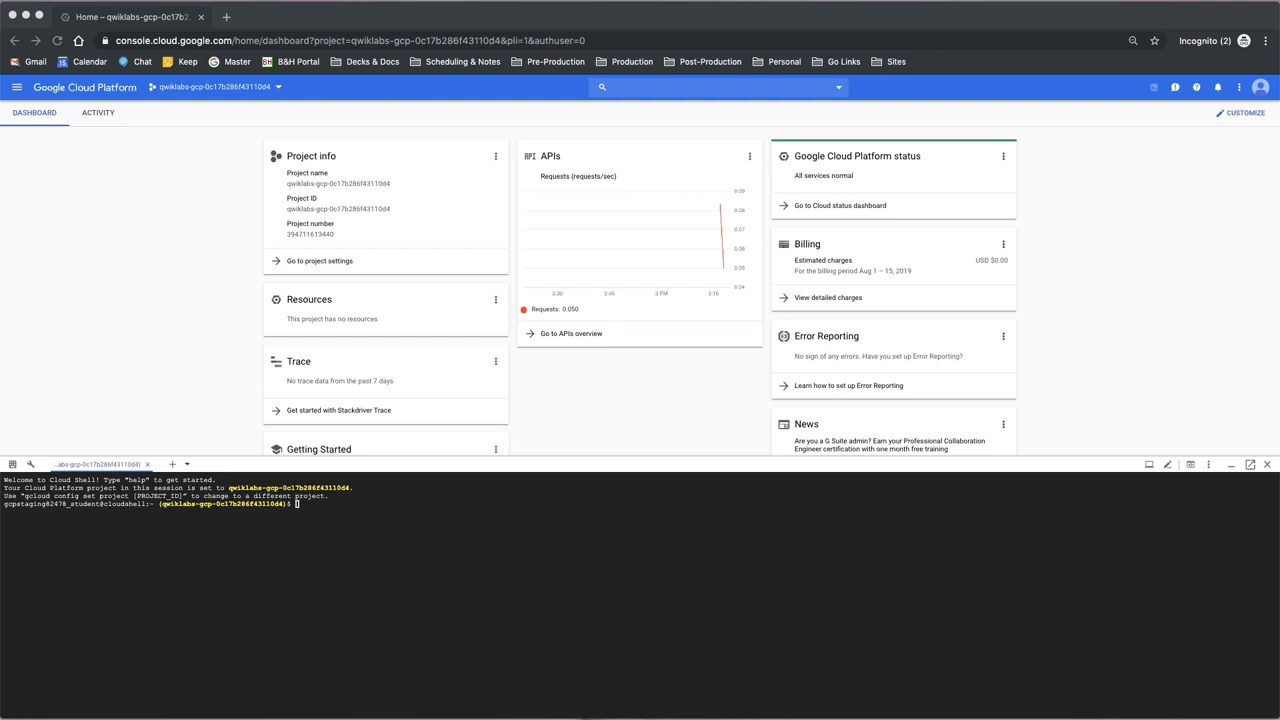
- Create and enter the directory appengine-hello, then copy gs://cloud-training/archinfra/gae-hello/* into it with gsutil
click(514, 586)
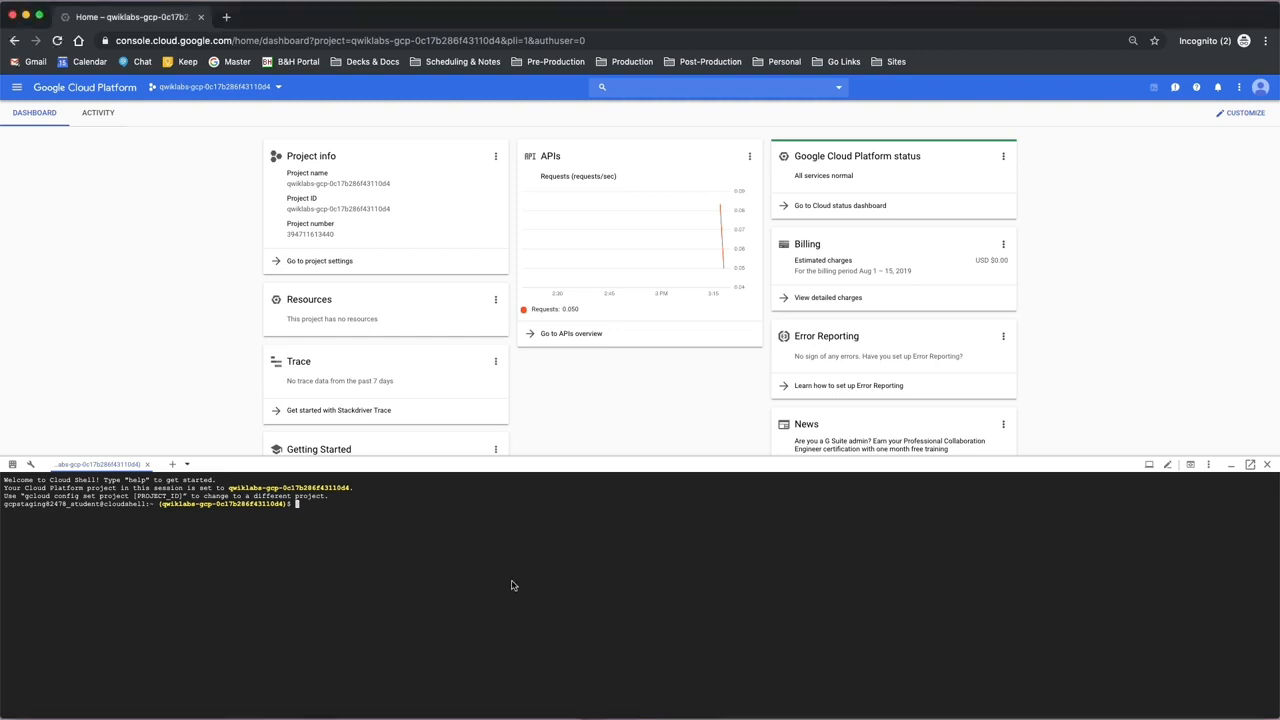
text(mkdir appengine-hello cd appengine-hello gsutil cp gs://cloud-training/archinfra/gae-hello/* .)
key(Return)
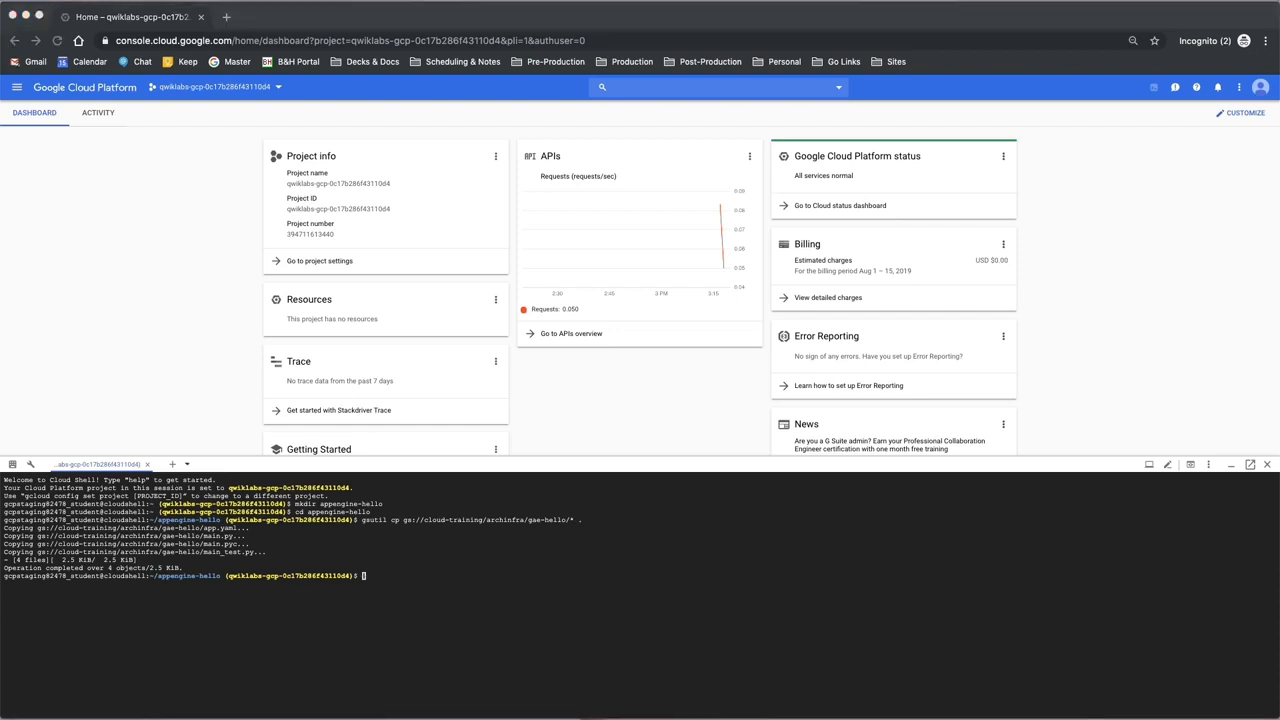
- Run the app locally with dev_appserver.py $(pwd) and preview it in the browser on port 8080
click(628, 566)
text(dev_appserver.py $(pwd))
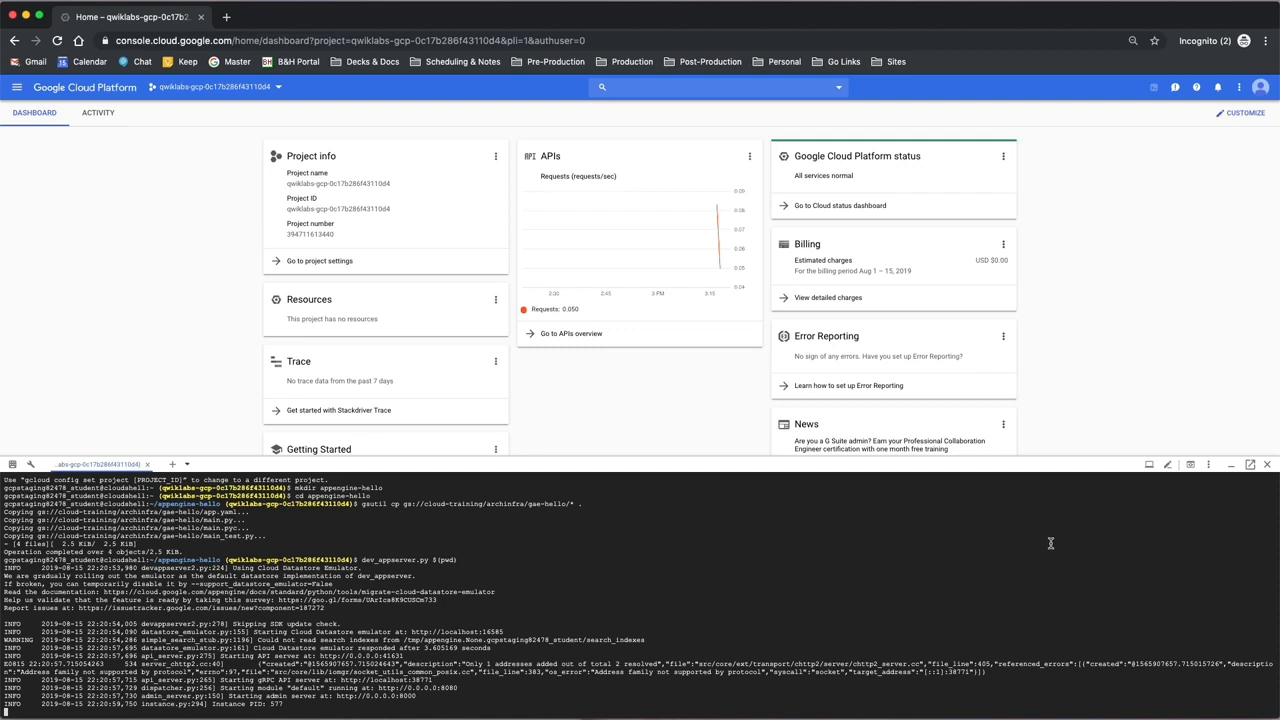
click(1190, 466)
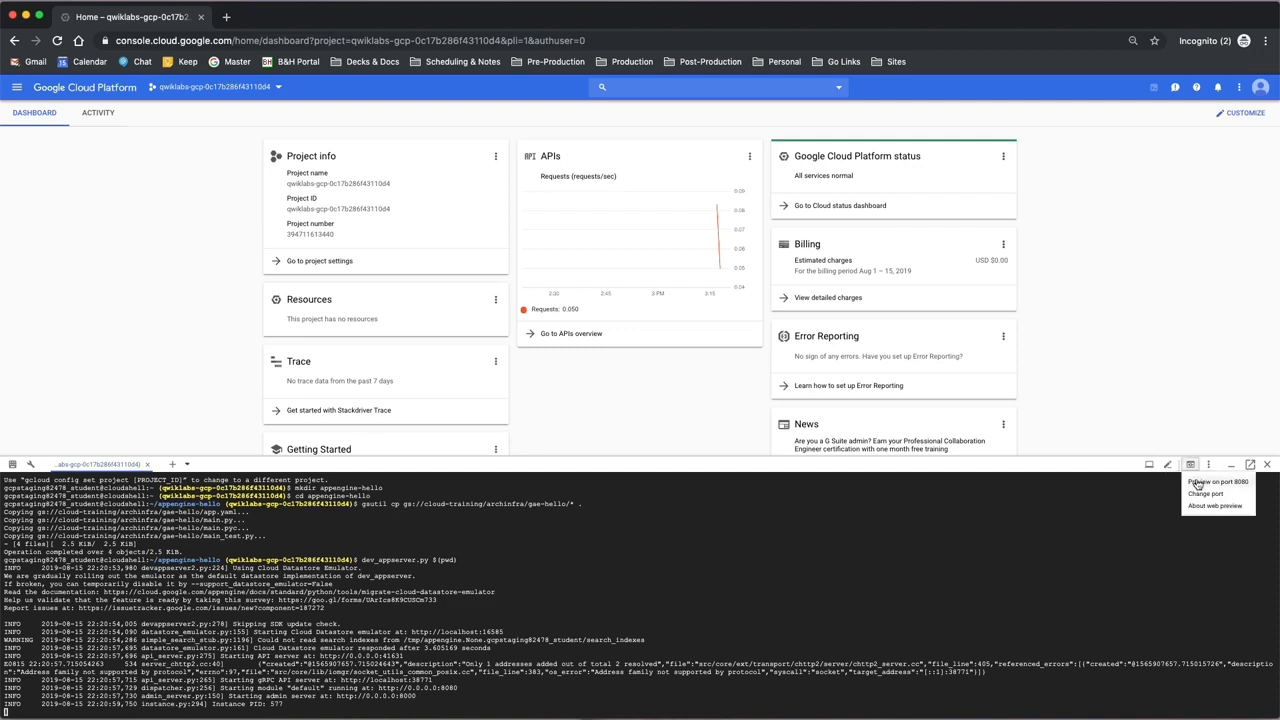
click(1198, 484)
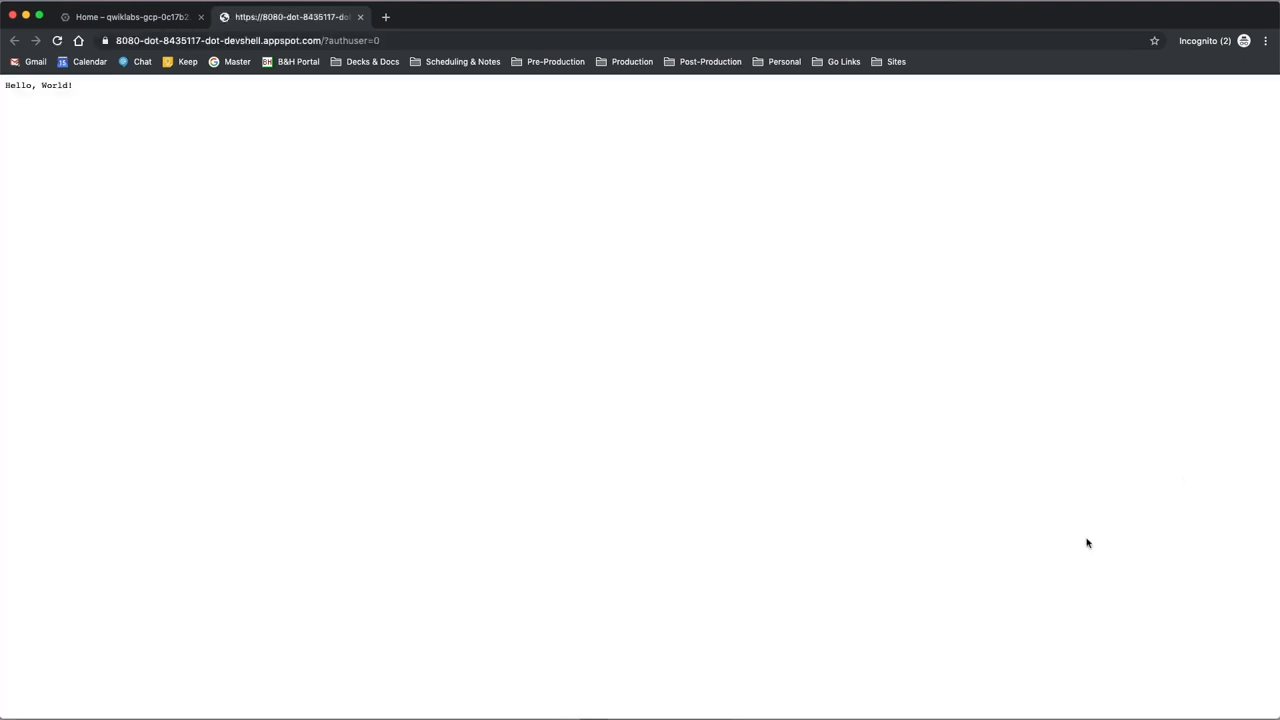
- Return to Cloud Shell, stop the development server and run gcloud app deploy app.yaml
click(163, 18)
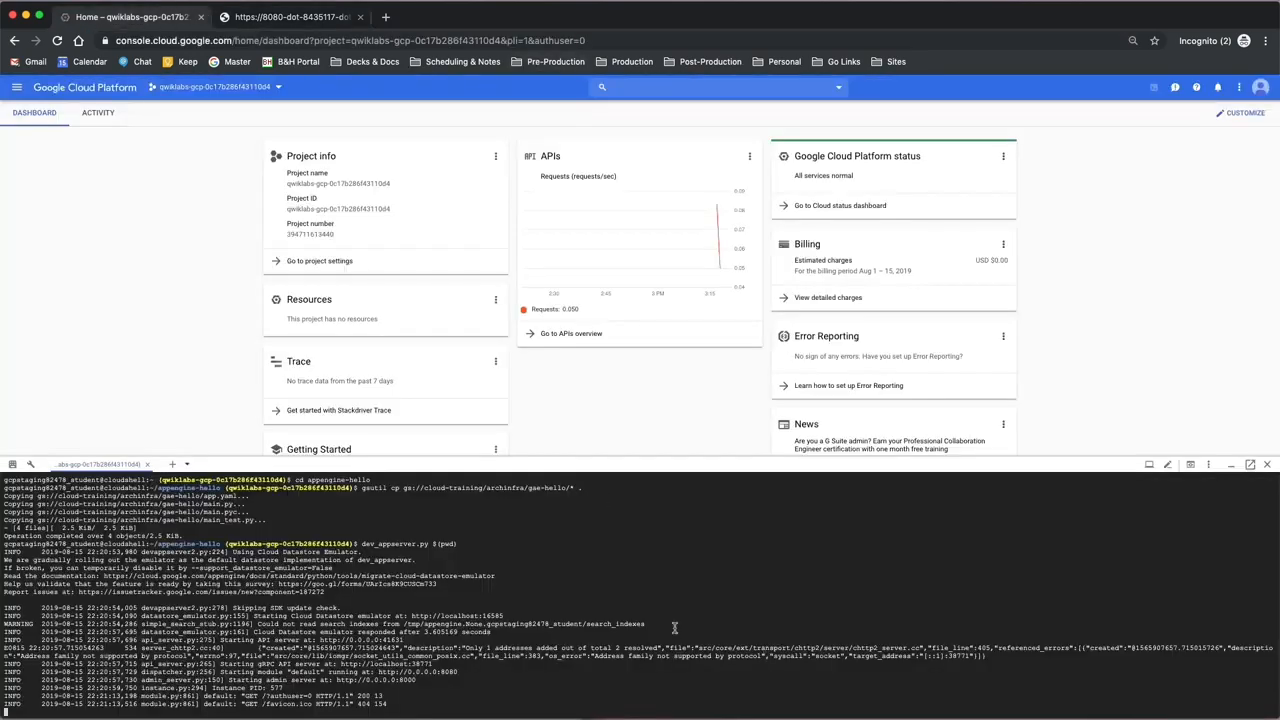
key(ctrl+c)
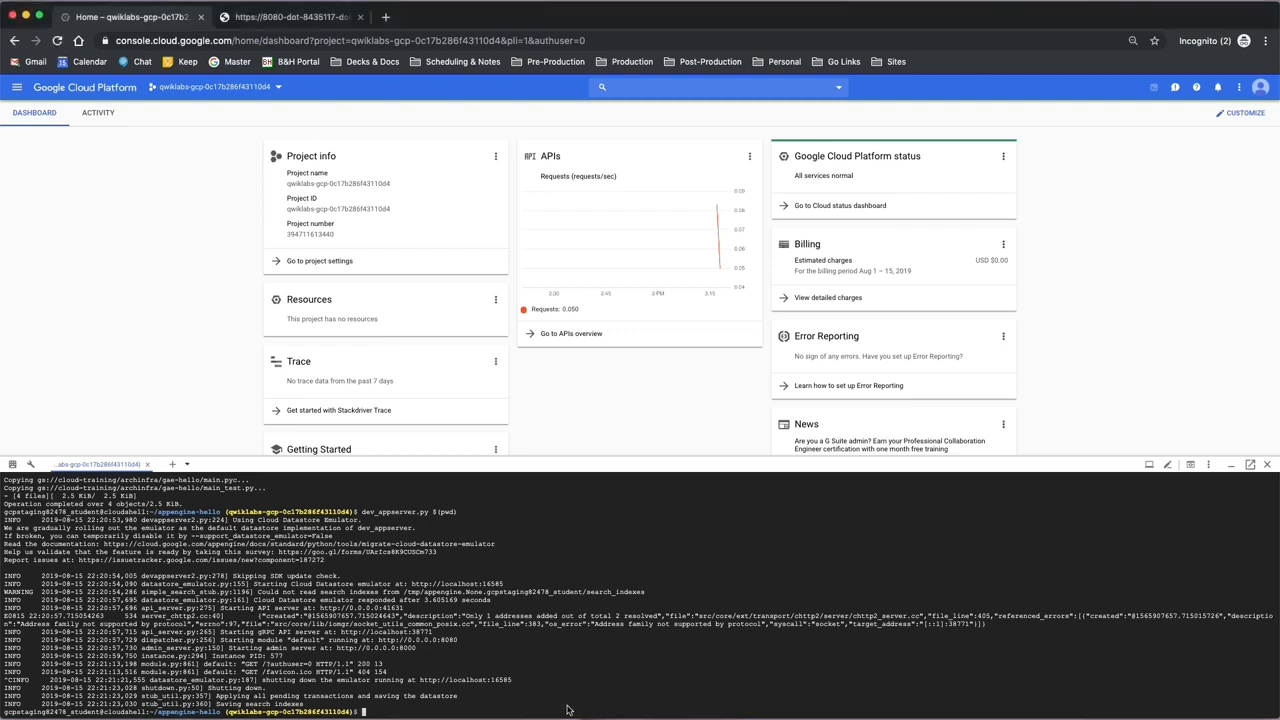
key(super+v)
key(Return)
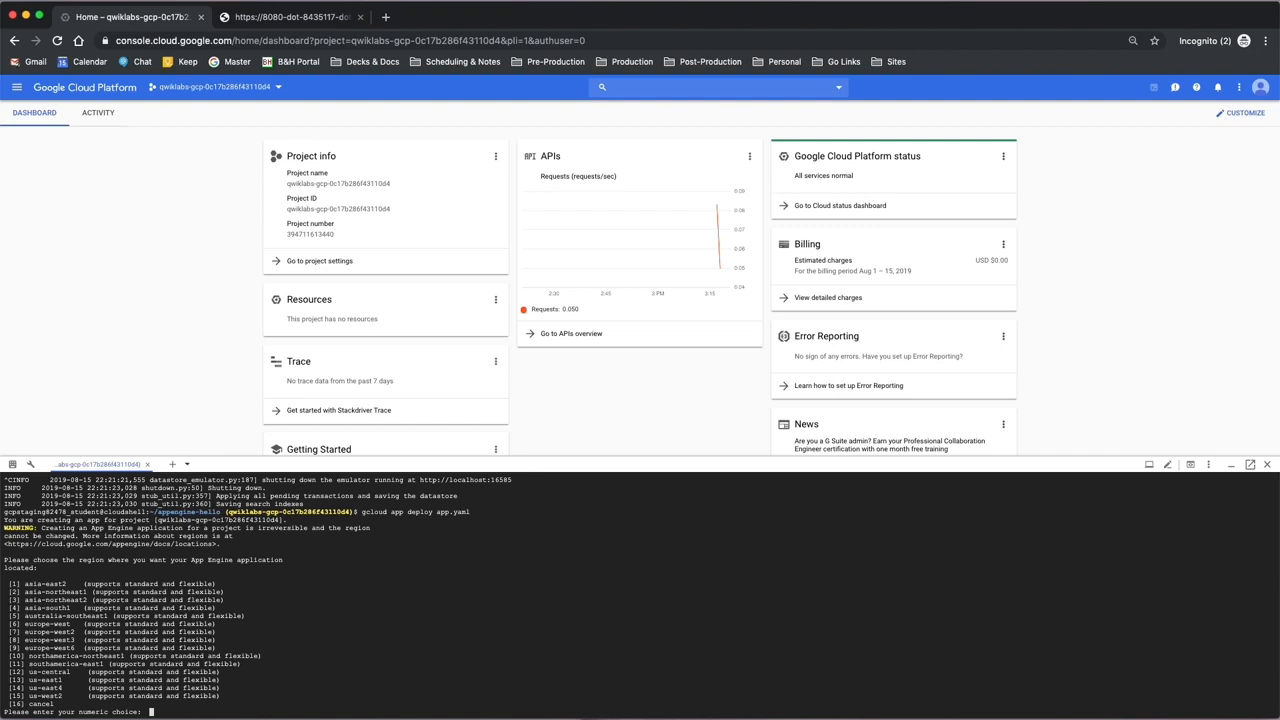
- Choose option 15 (us-west2) as the App Engine region and accept the deployment with Y
text(15)
key(Return)
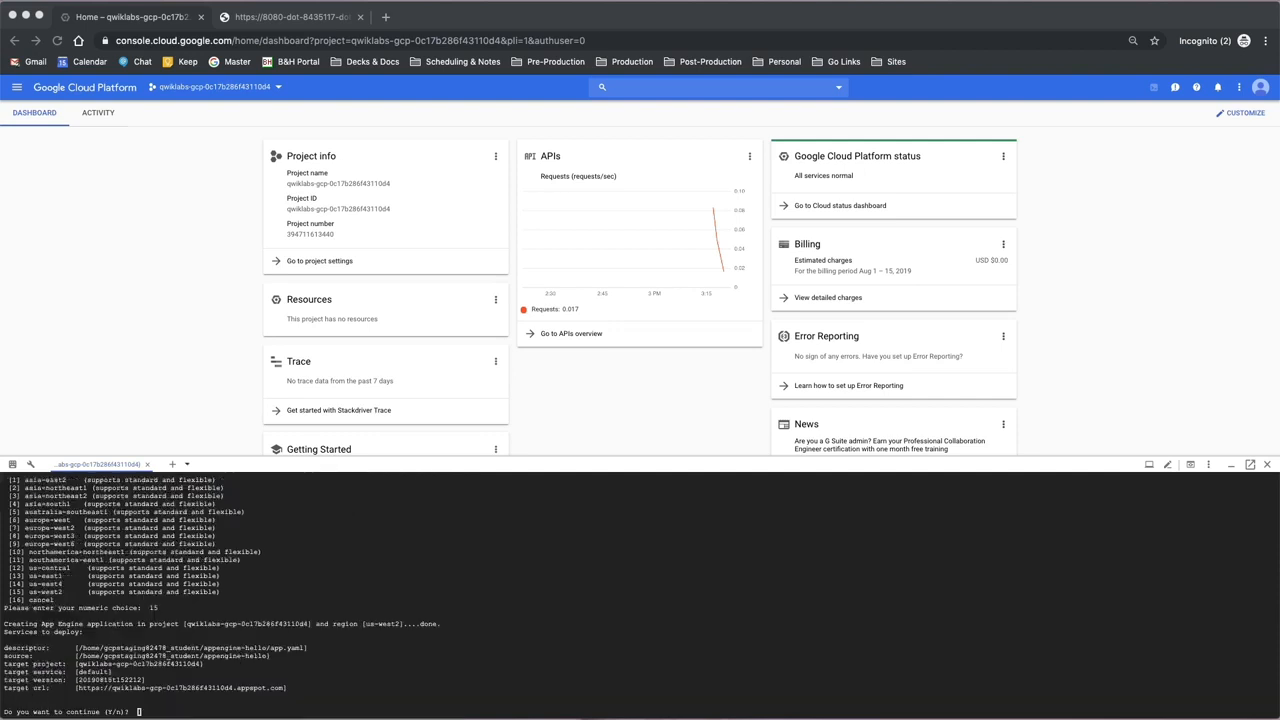
click(817, 638)
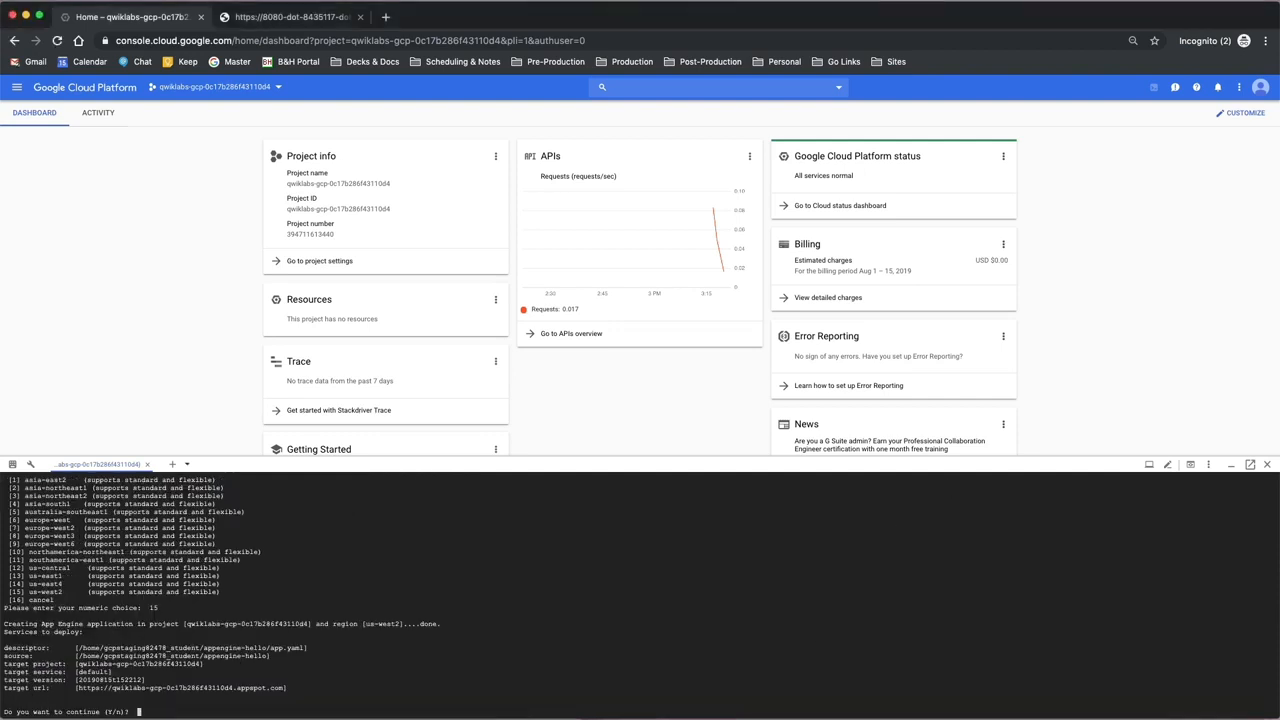
text(Y)
key(Return)
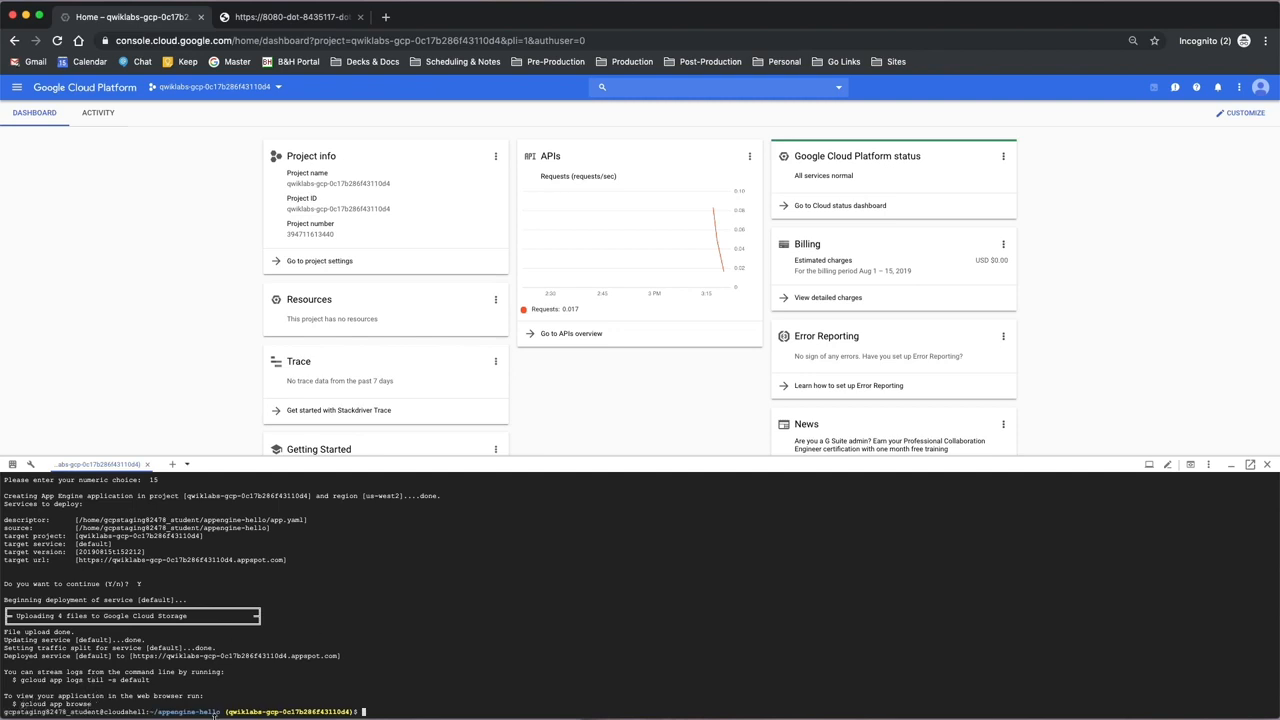
- Run gcloud app browse and open the deployed application's appspot.com link
text(gcloud app browse)
key(Return)
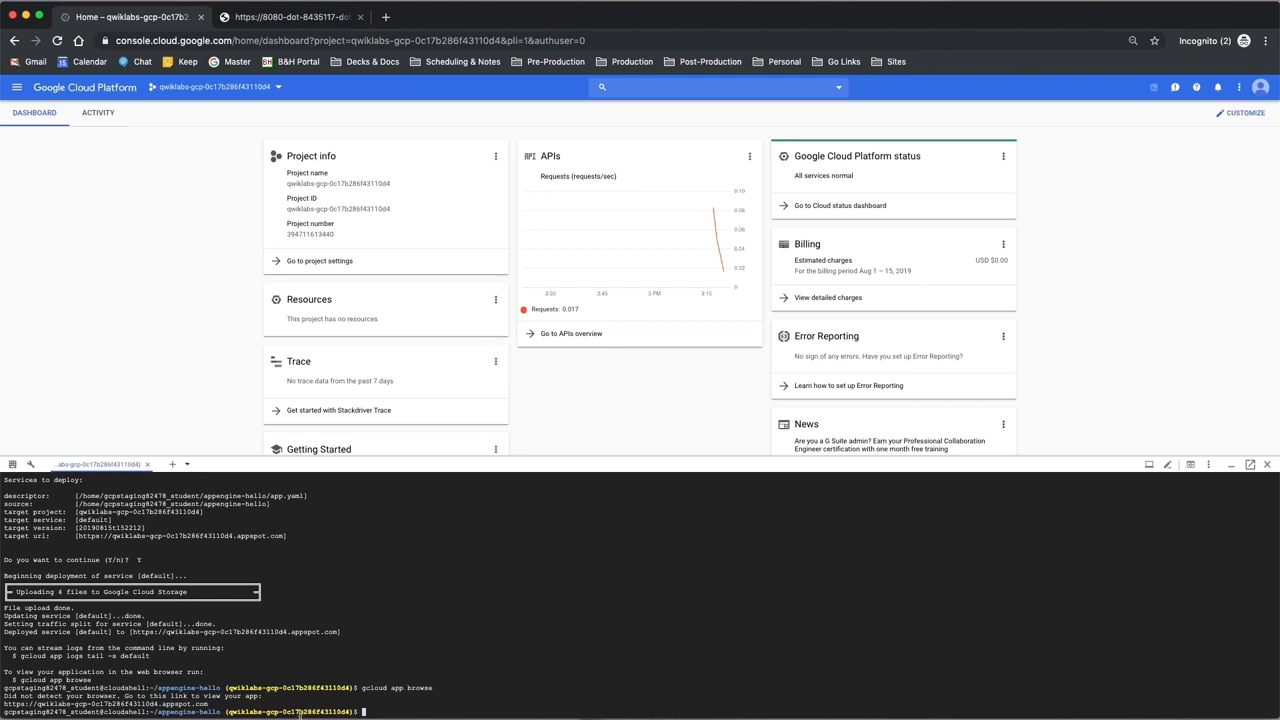
click(6, 705)
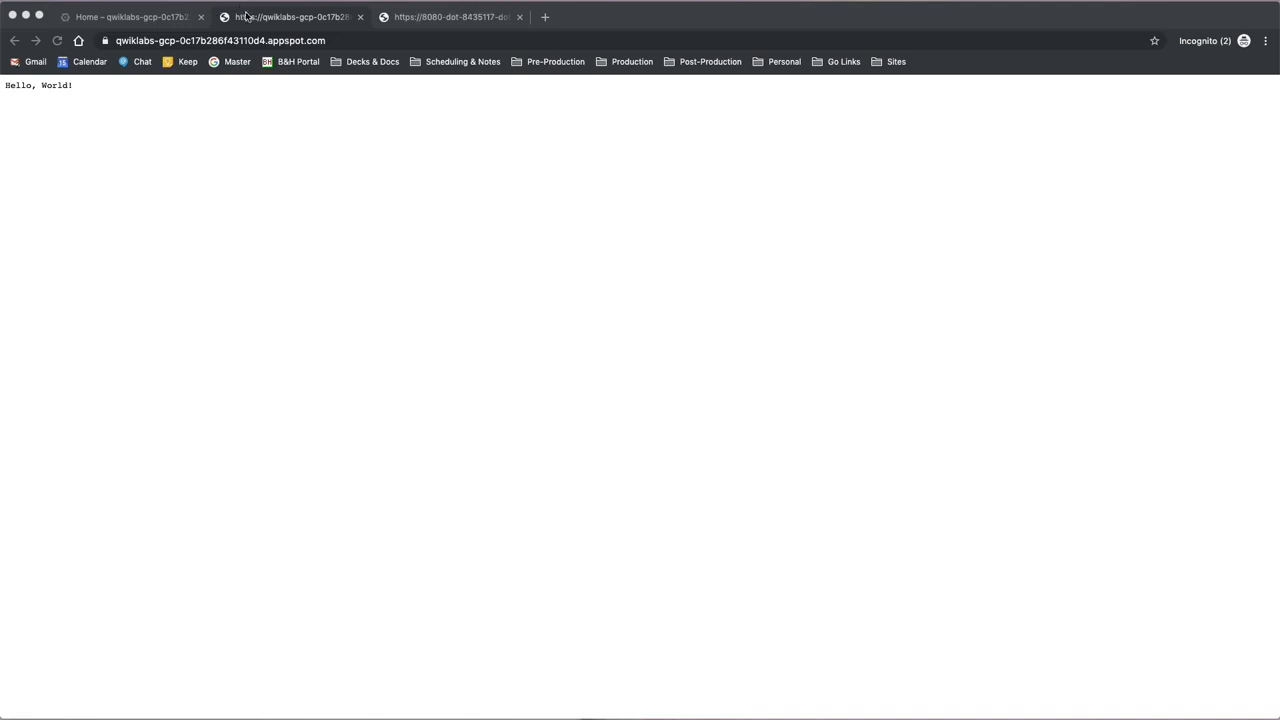
- Return to Cloud Shell and print the source of main.py on a fresh prompt
click(159, 17)
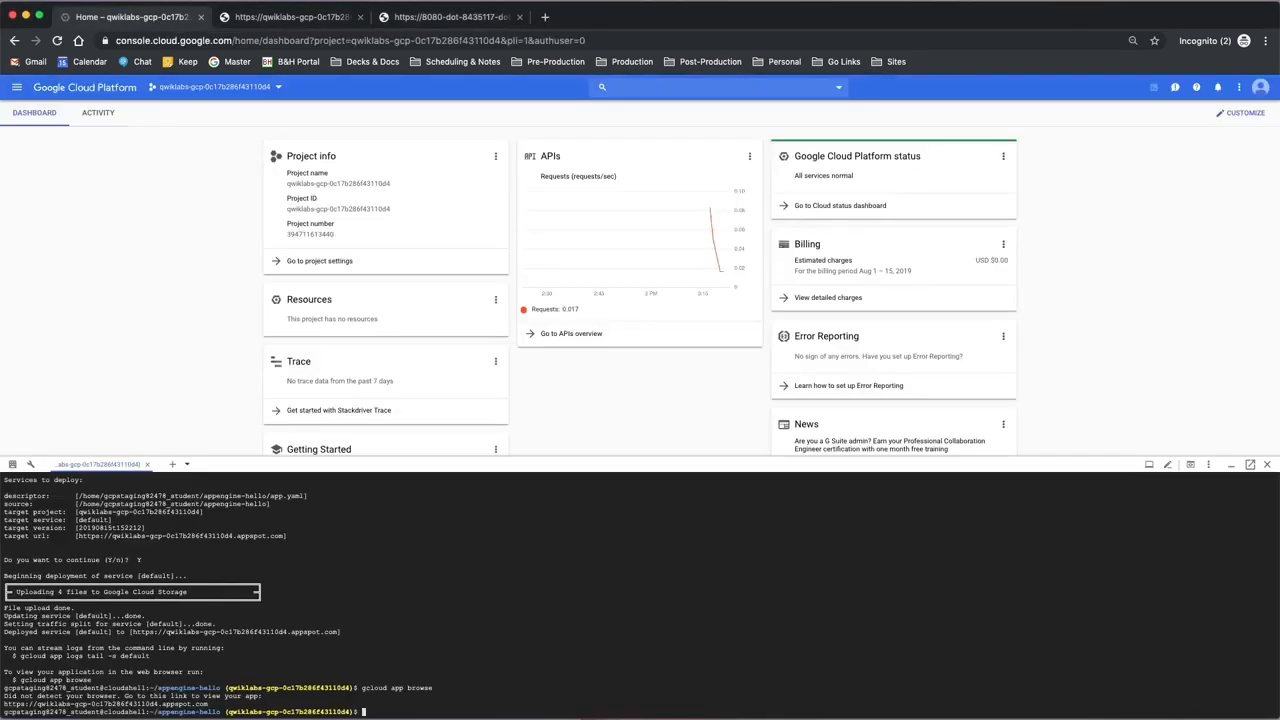
key(ctrl+c)
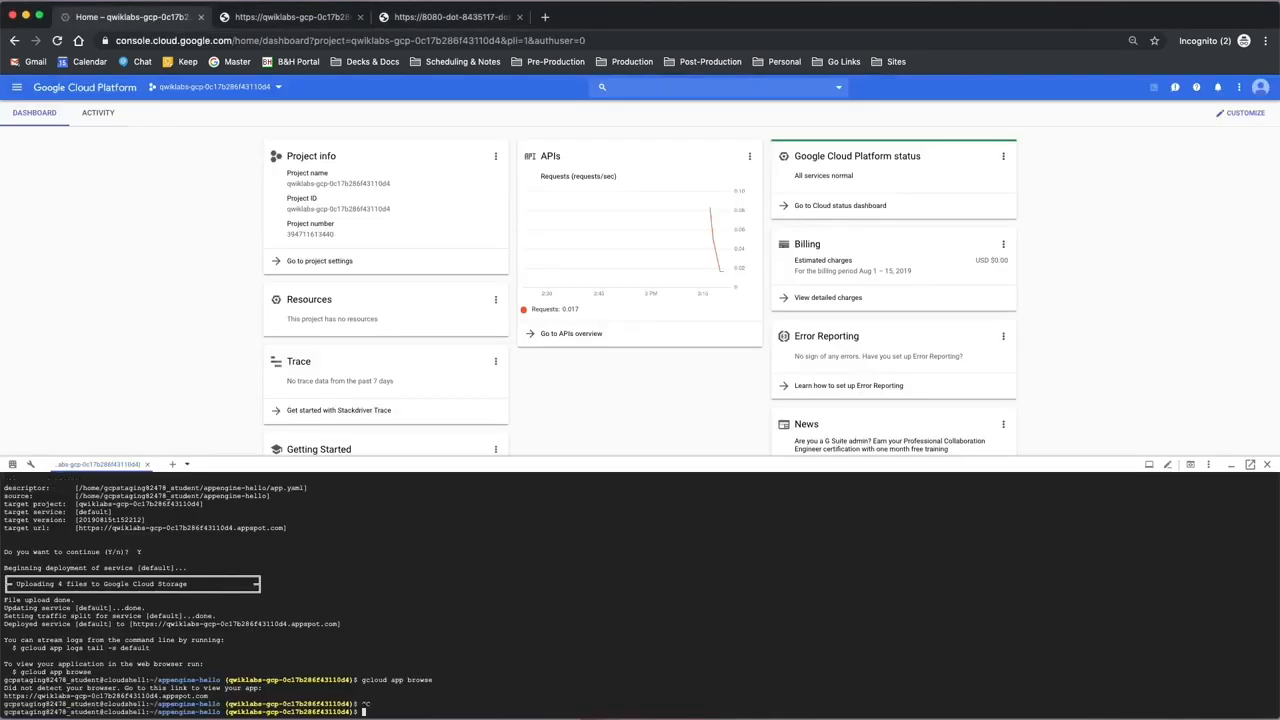
text(cat main.py)
key(Return)
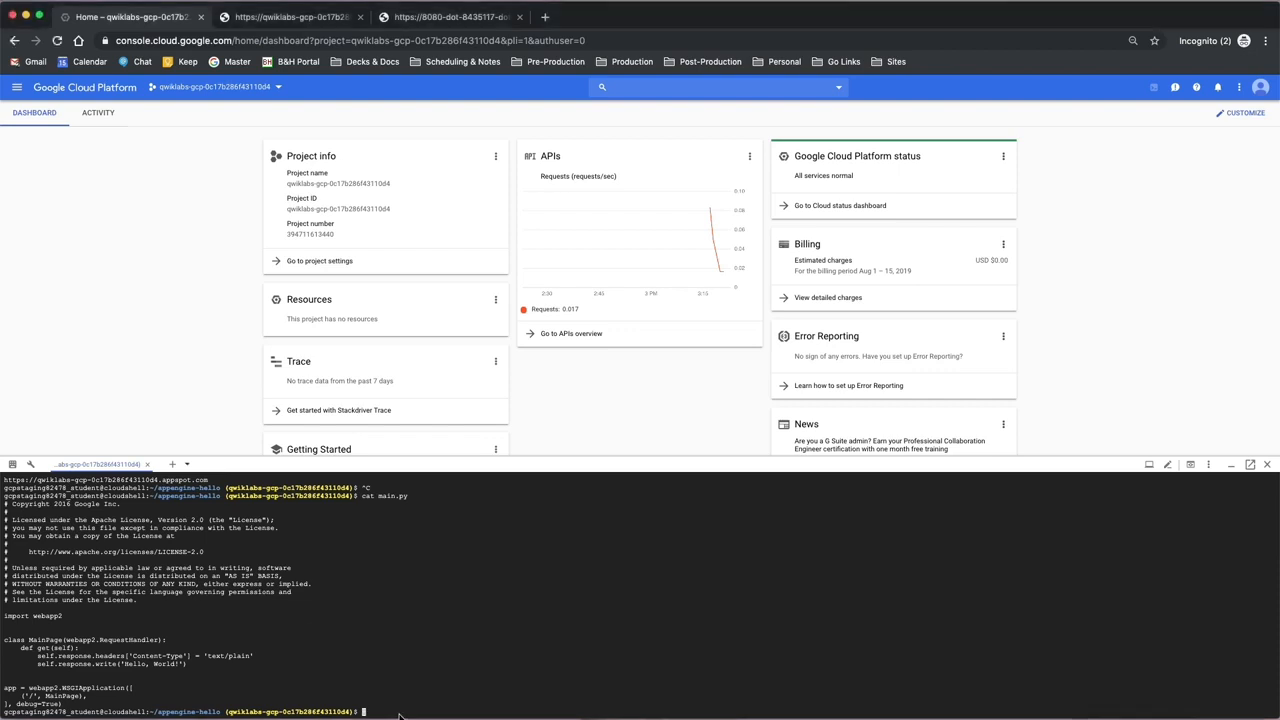
- Break main.py by running sed -i -e 's/webapp2/webapp22/' main.py, and print the edited file
key(super+v)
key(Return)
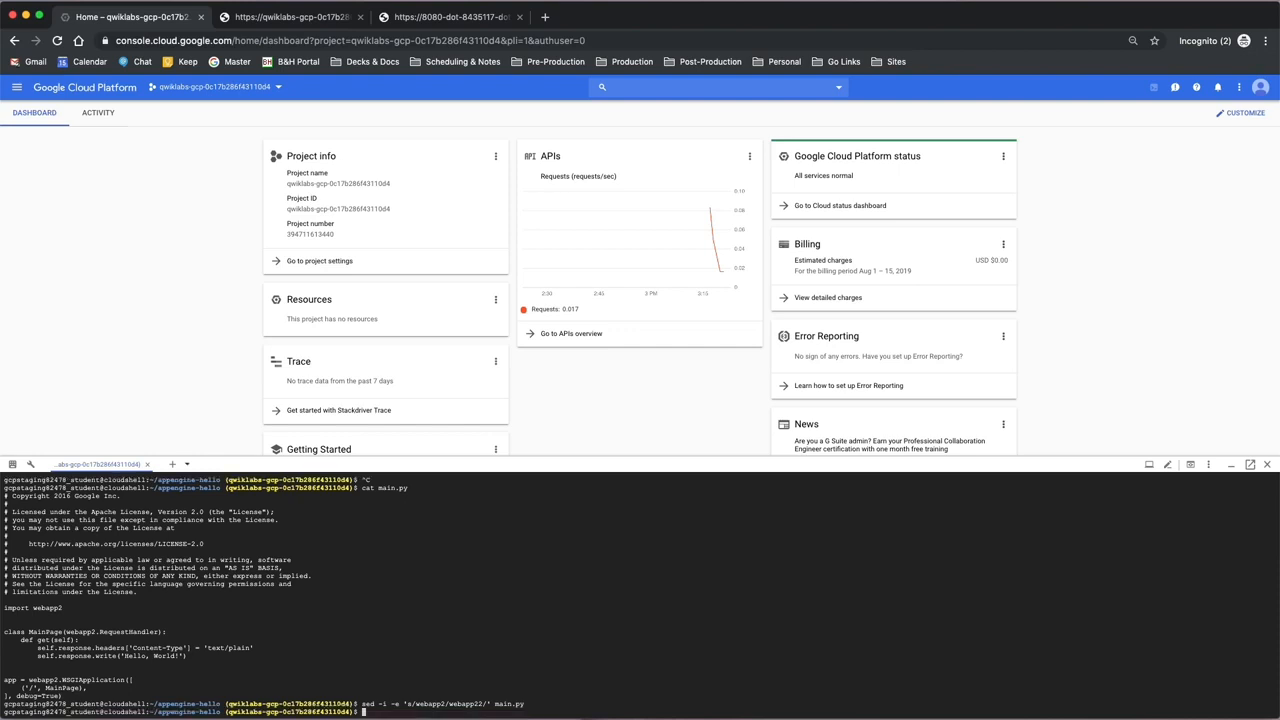
text(cat main.py)
key(Return)
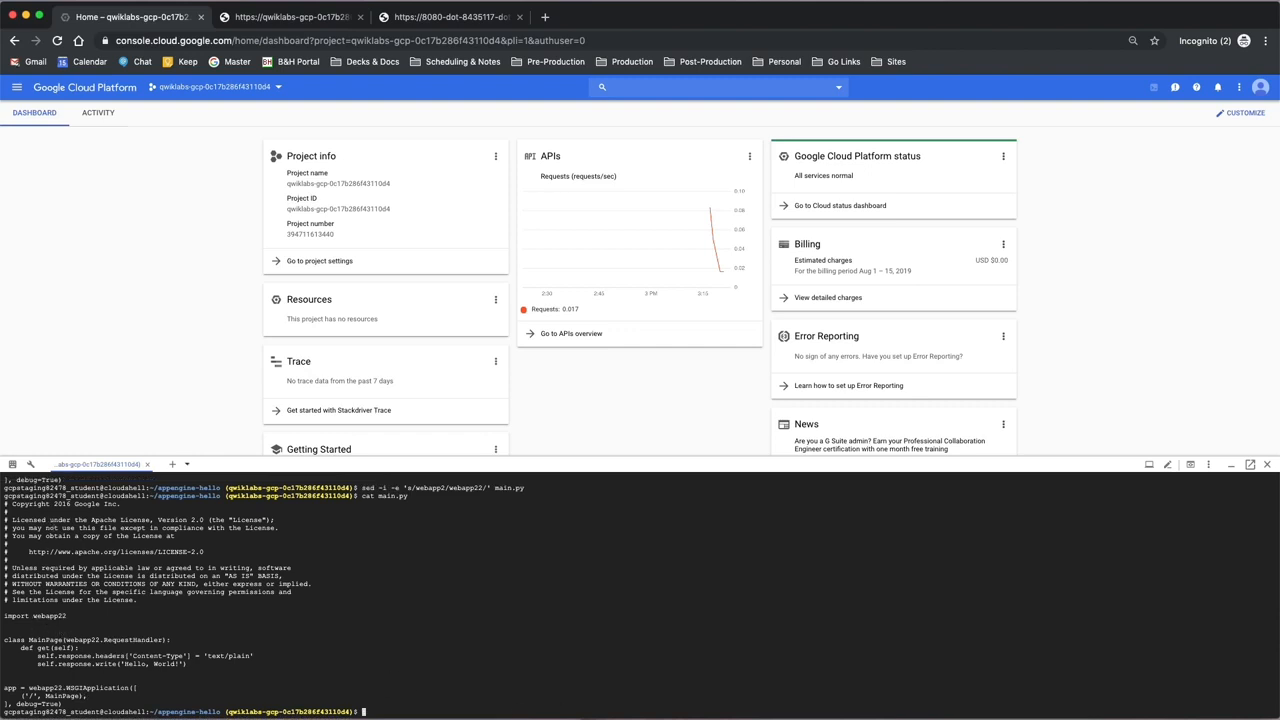
- Redeploy the modified application with gcloud app deploy app.yaml --quiet
key(super+Tab)
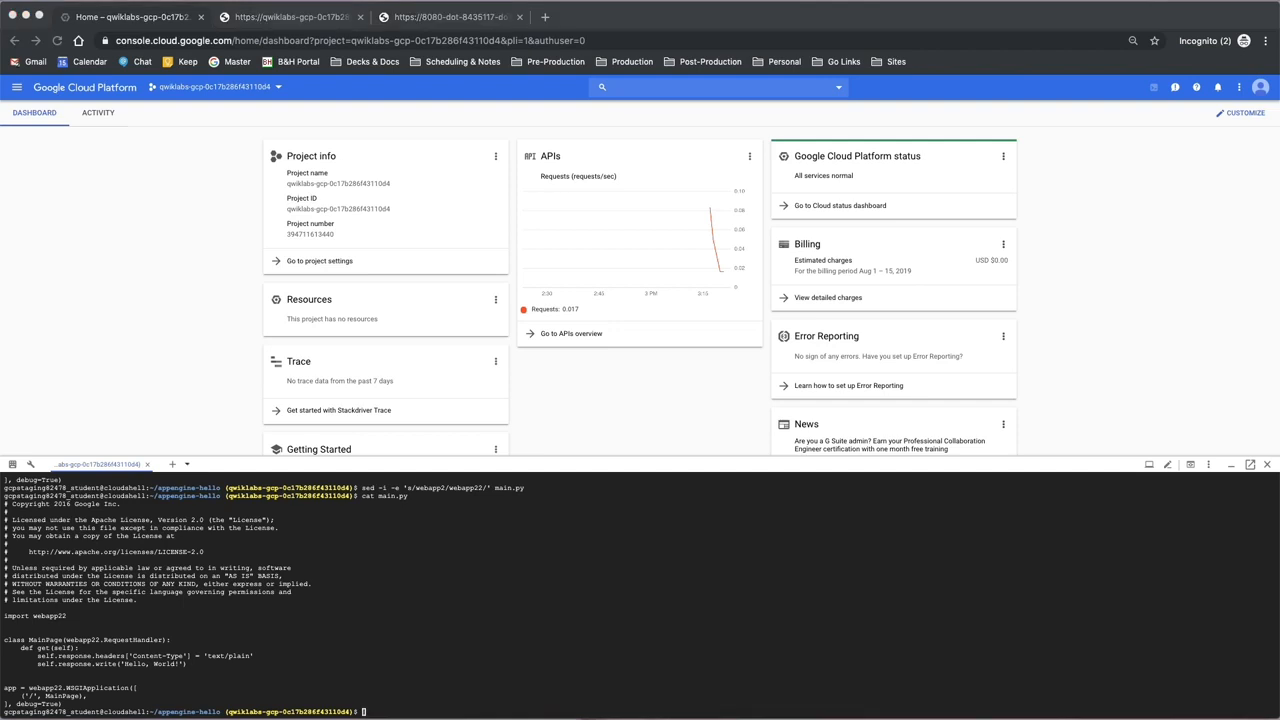
click(520, 703)
key(super+v)
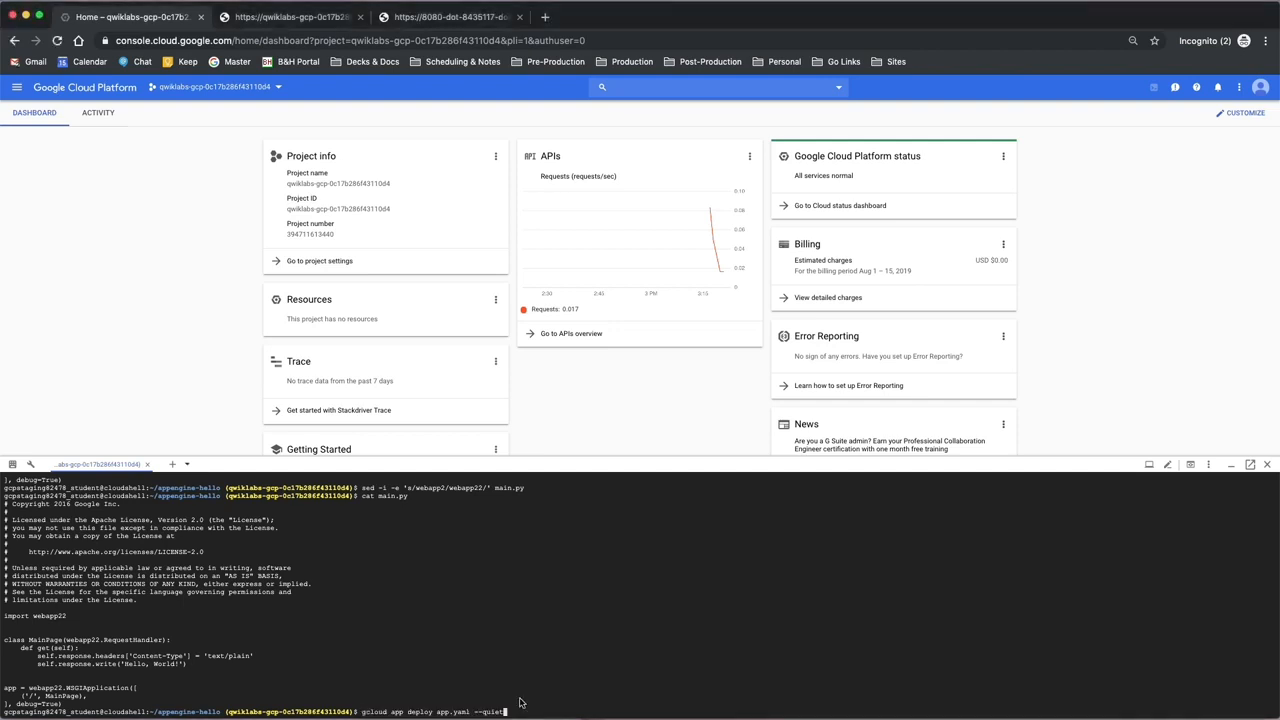
key(Return)
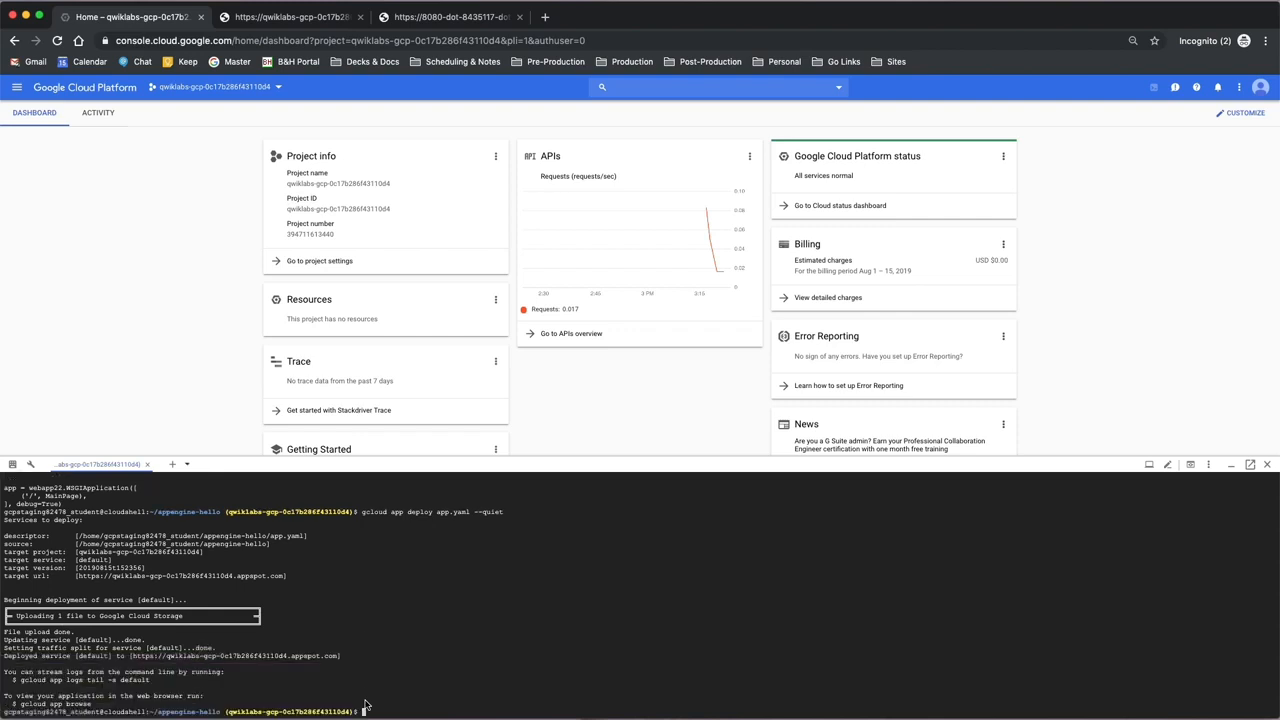
- Run gcloud app browse, open the redeployed app's link and highlight the module name in the page's last line
text(gcloud app browse)
key(Return)
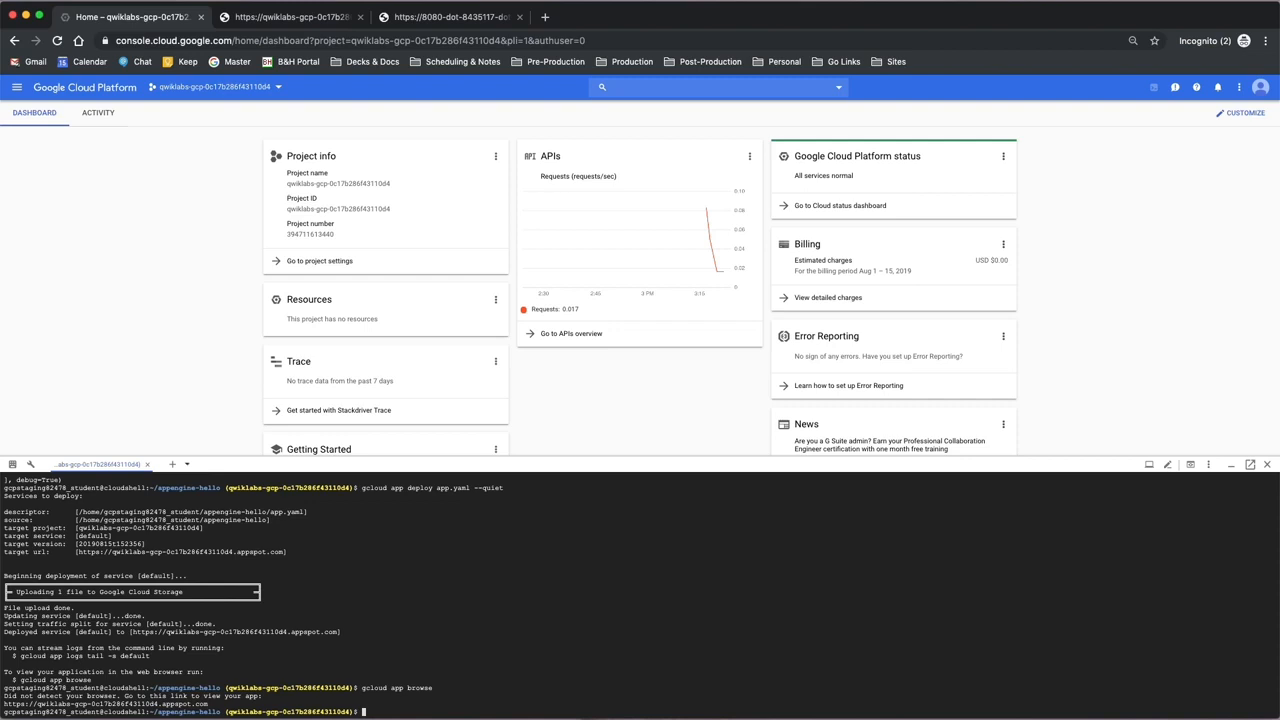
click(118, 706)
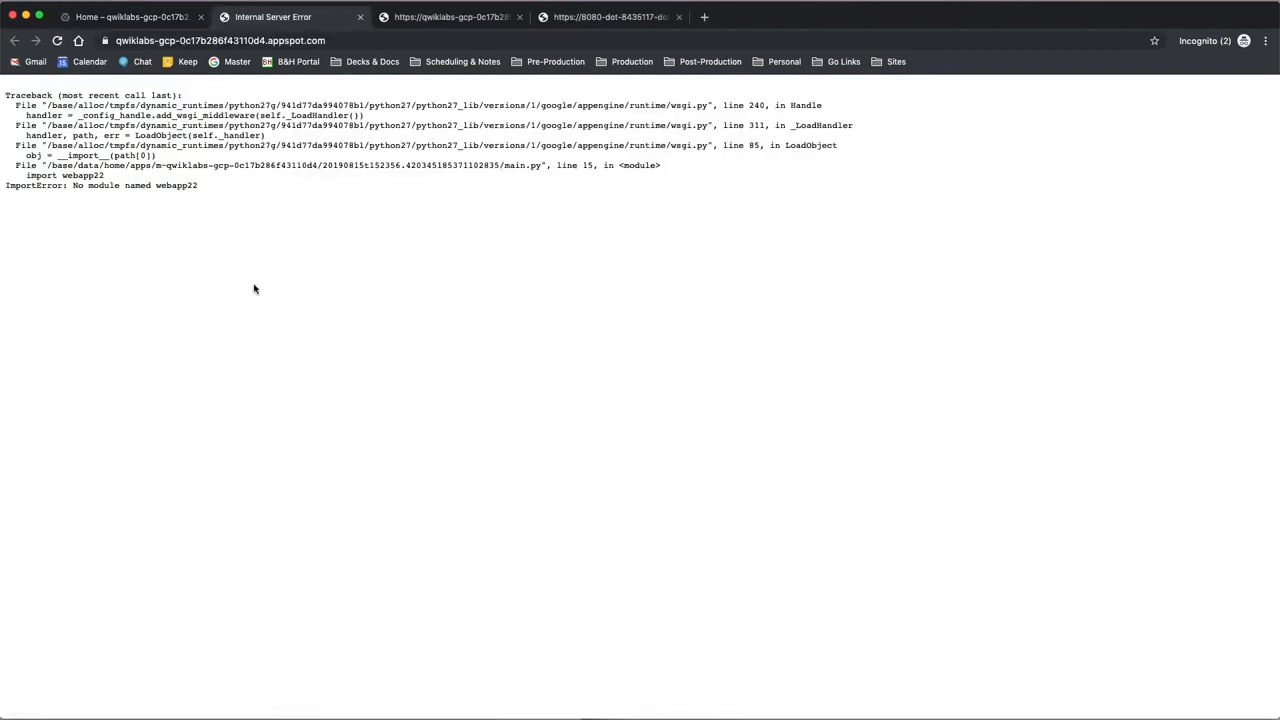
drag(155, 185, 243, 189)
- Return to the Cloud console and open Stackdriver Error Reporting
click(137, 17)
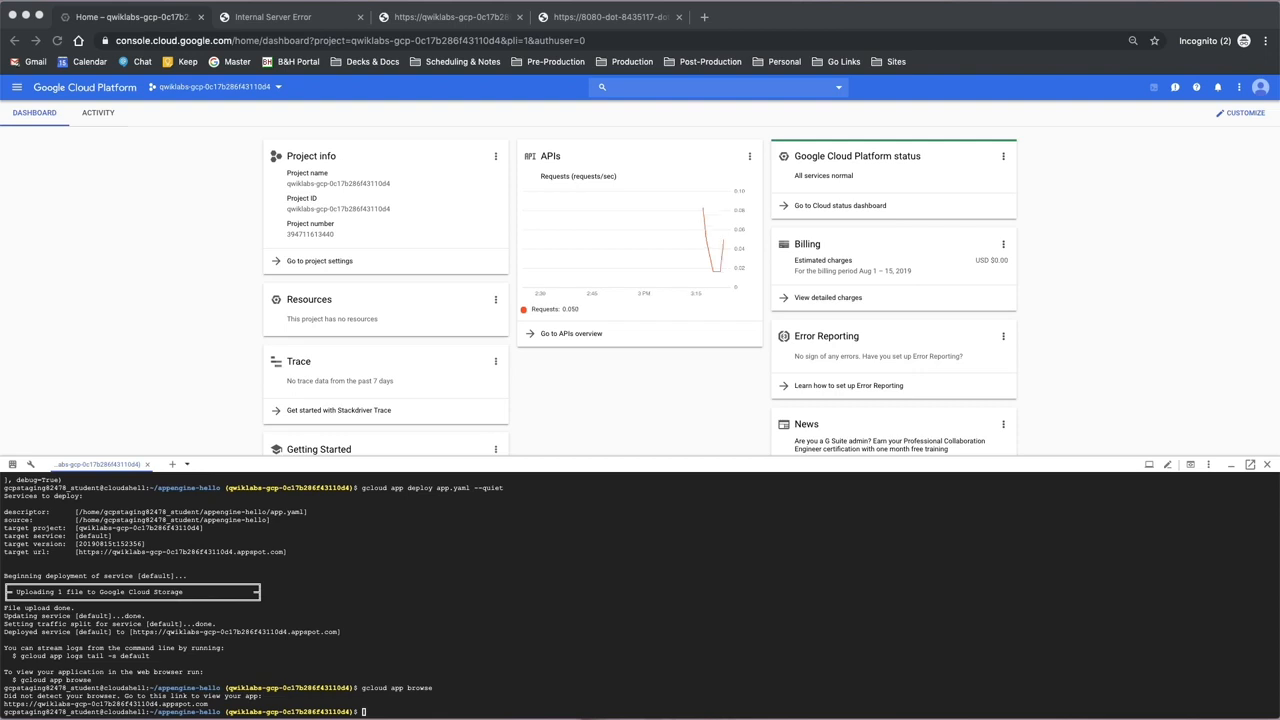
click(17, 89)
scroll(103, 521, down, 10)
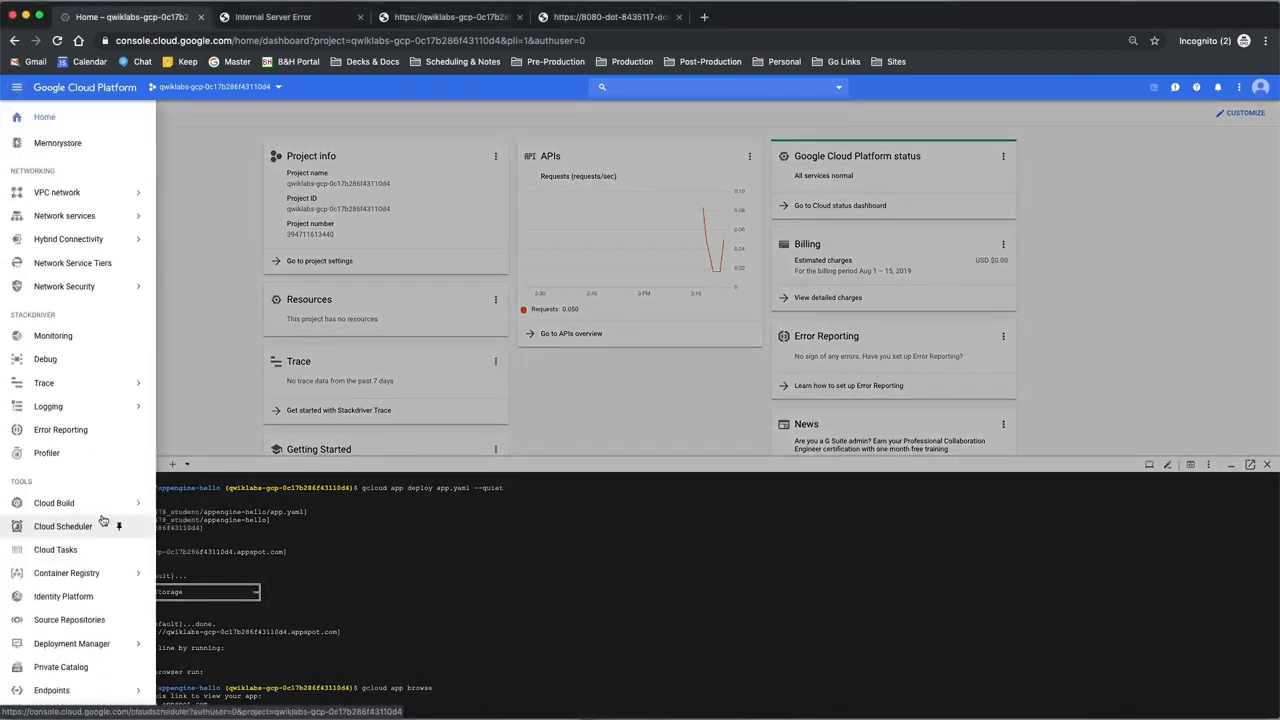
scroll(103, 521, down, 5)
scroll(103, 521, down, 5)
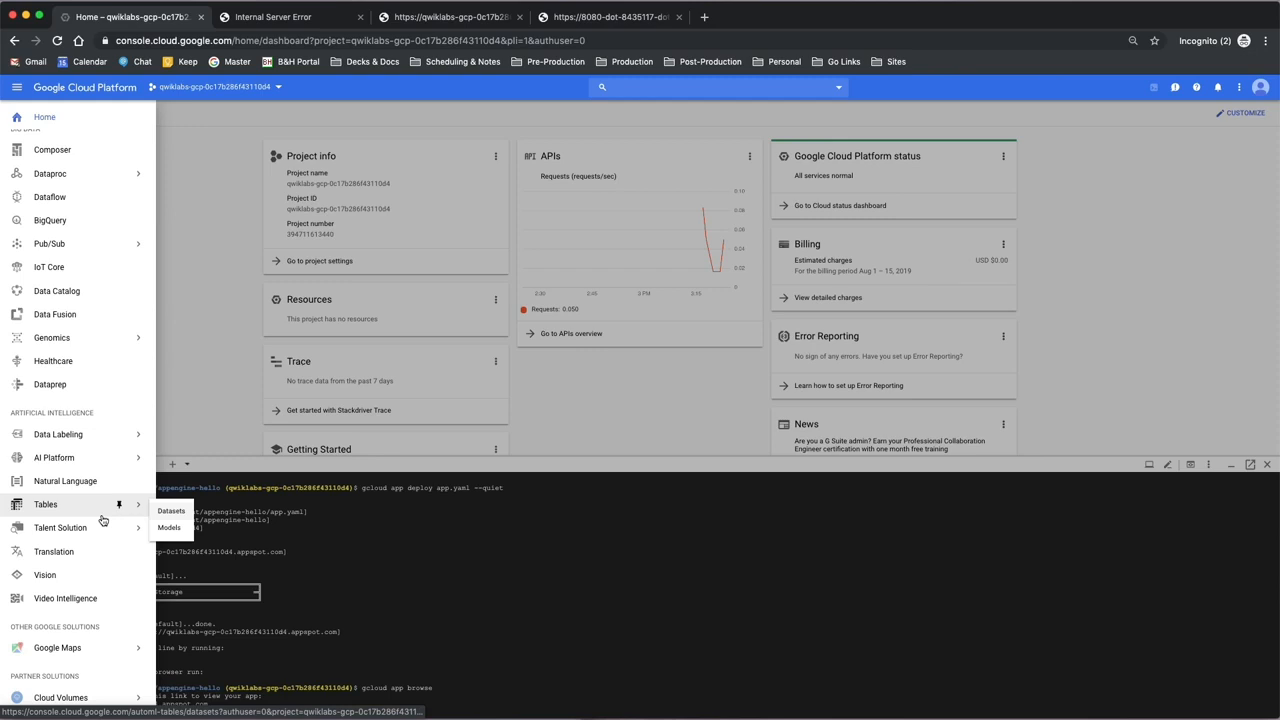
scroll(78, 266, up, 5)
click(78, 266)
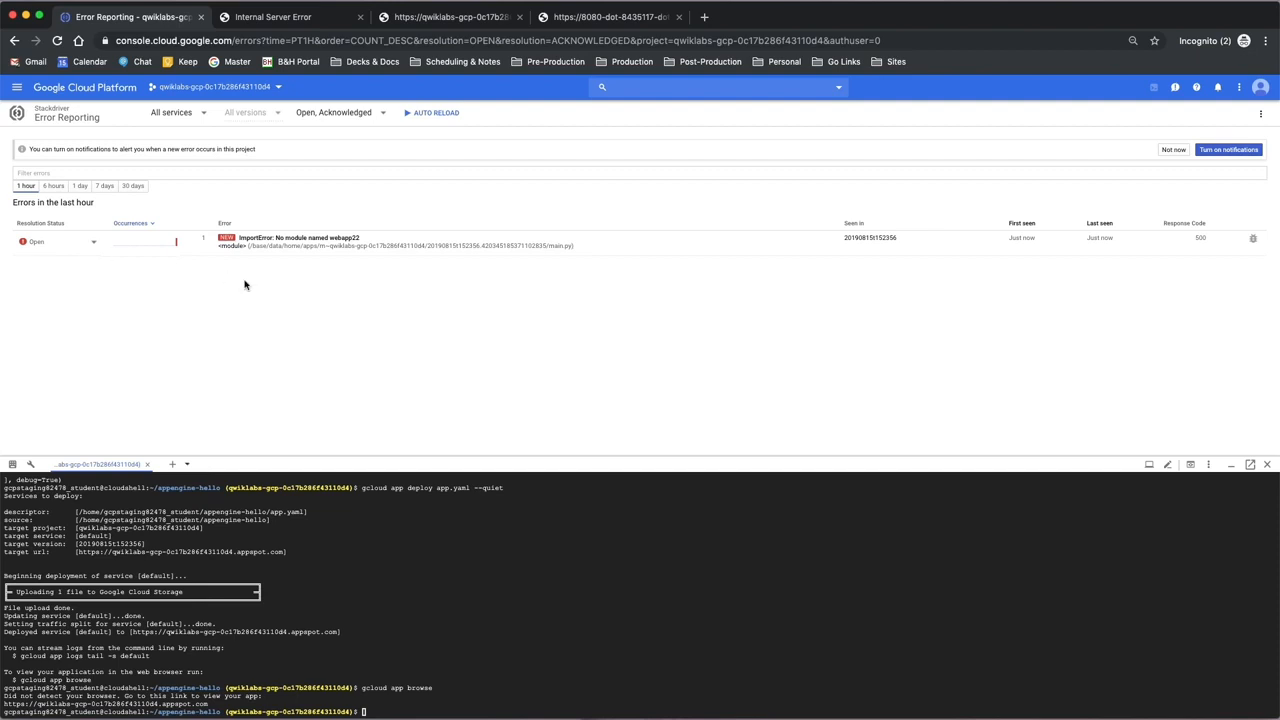
- Compare the app's error page with the Error Reporting entry and enable auto reload for the error list
click(311, 22)
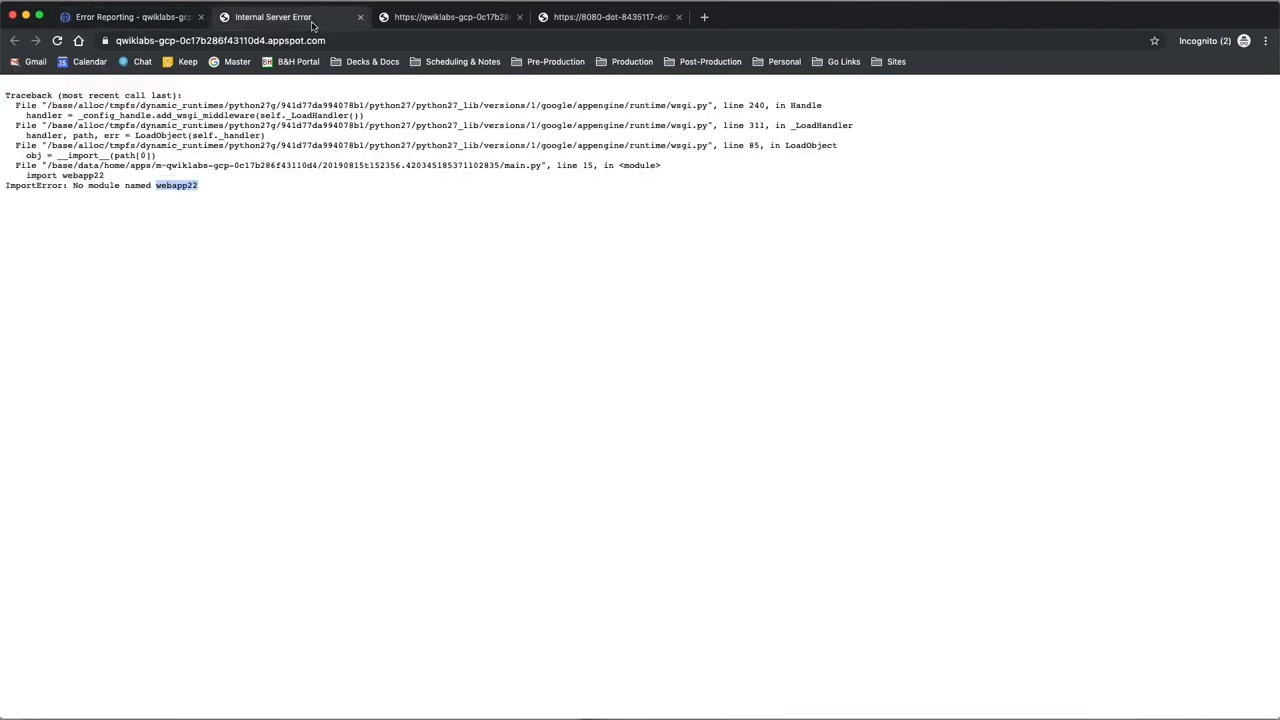
click(162, 22)
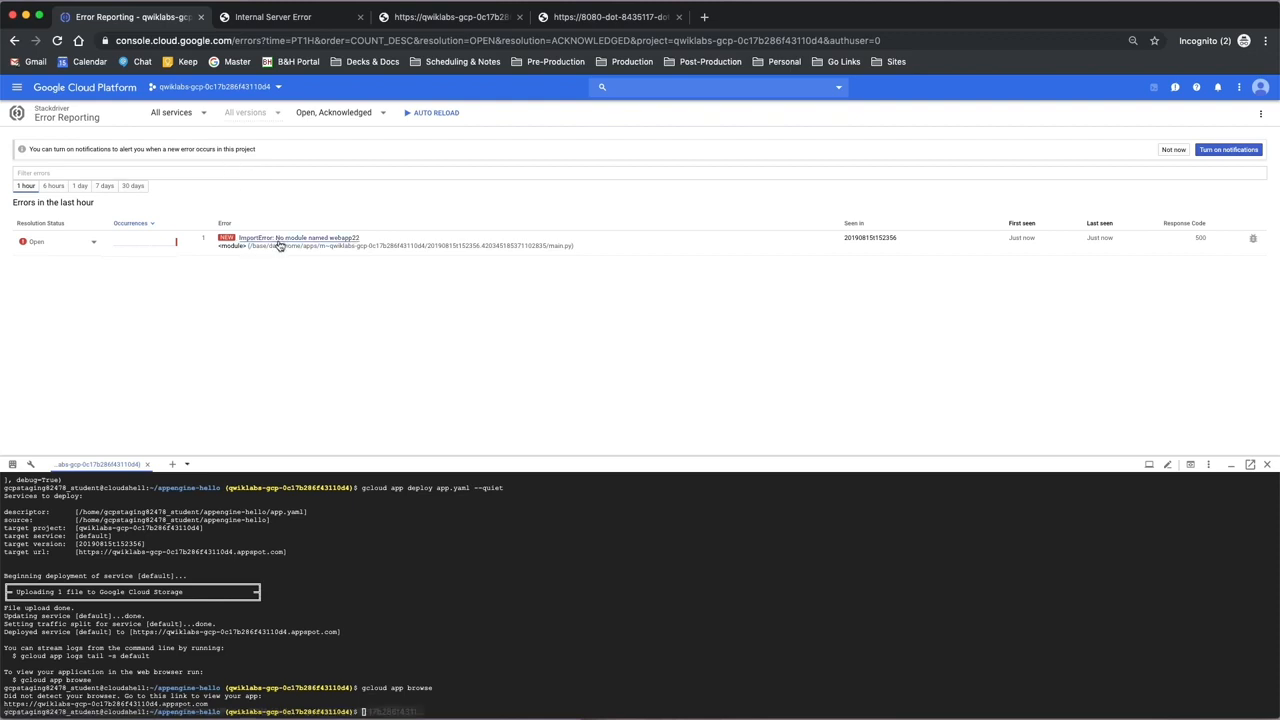
click(445, 115)
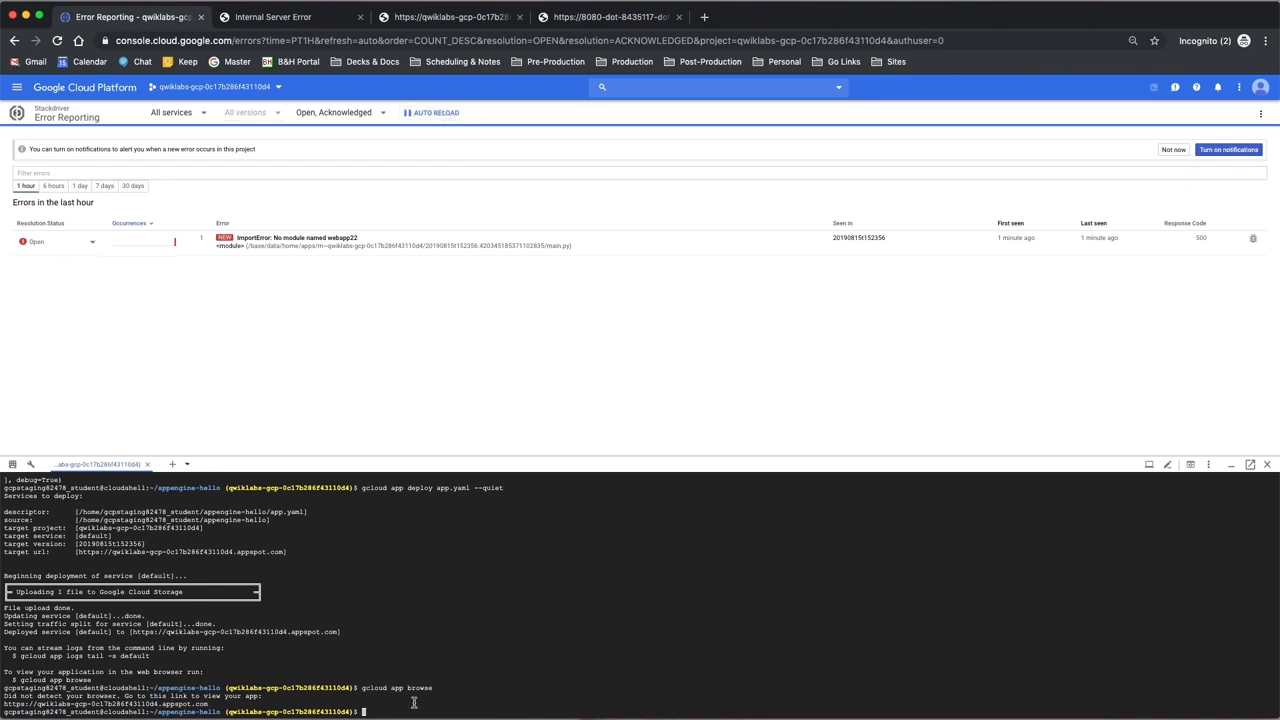
- Run gcloud app browse again and open the app link to generate another error occurrence
text(gcloud app browse)
key(Return)
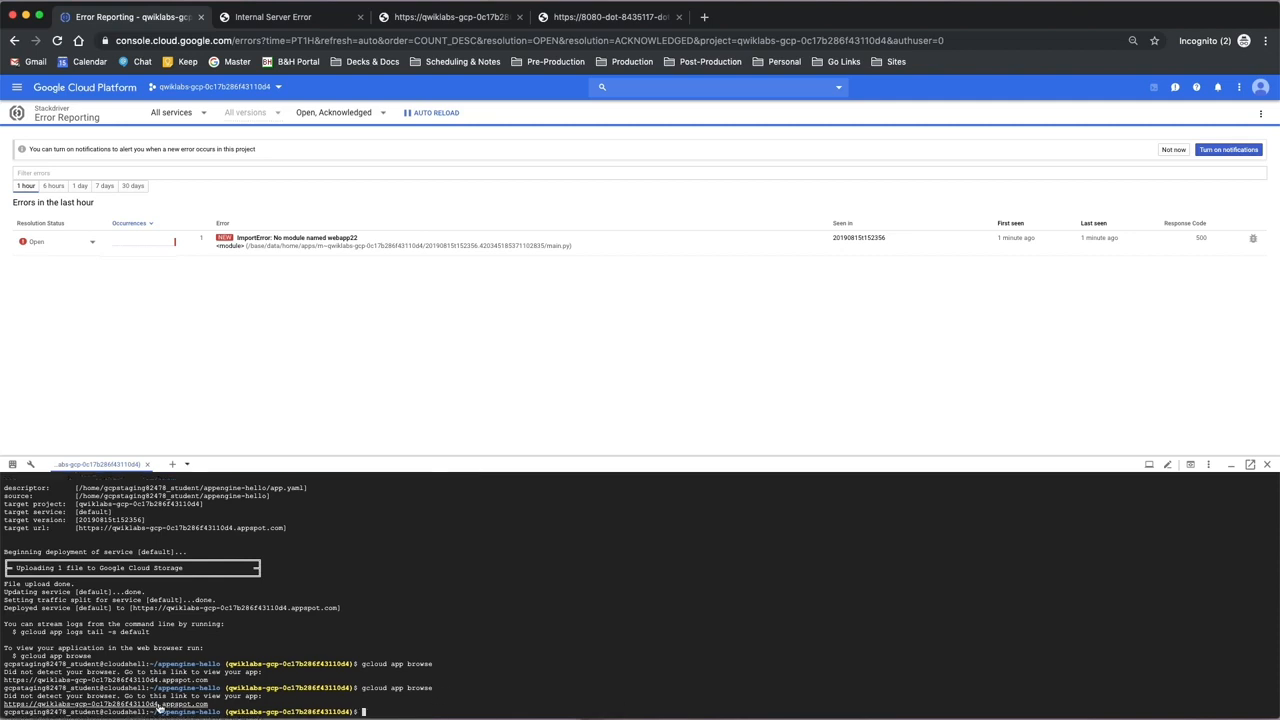
click(158, 705)
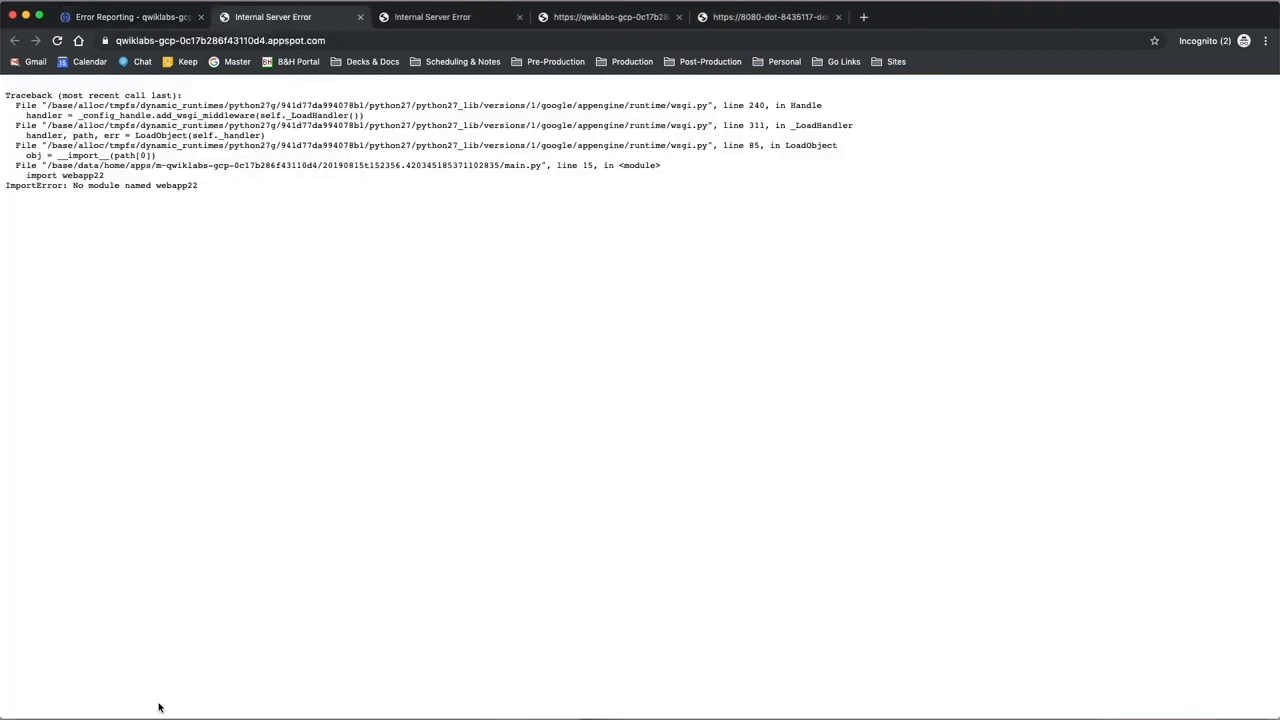
- Open the app's link from Cloud Shell three more times to generate further error occurrences, returning to Error Reporting after each visit
click(140, 20)
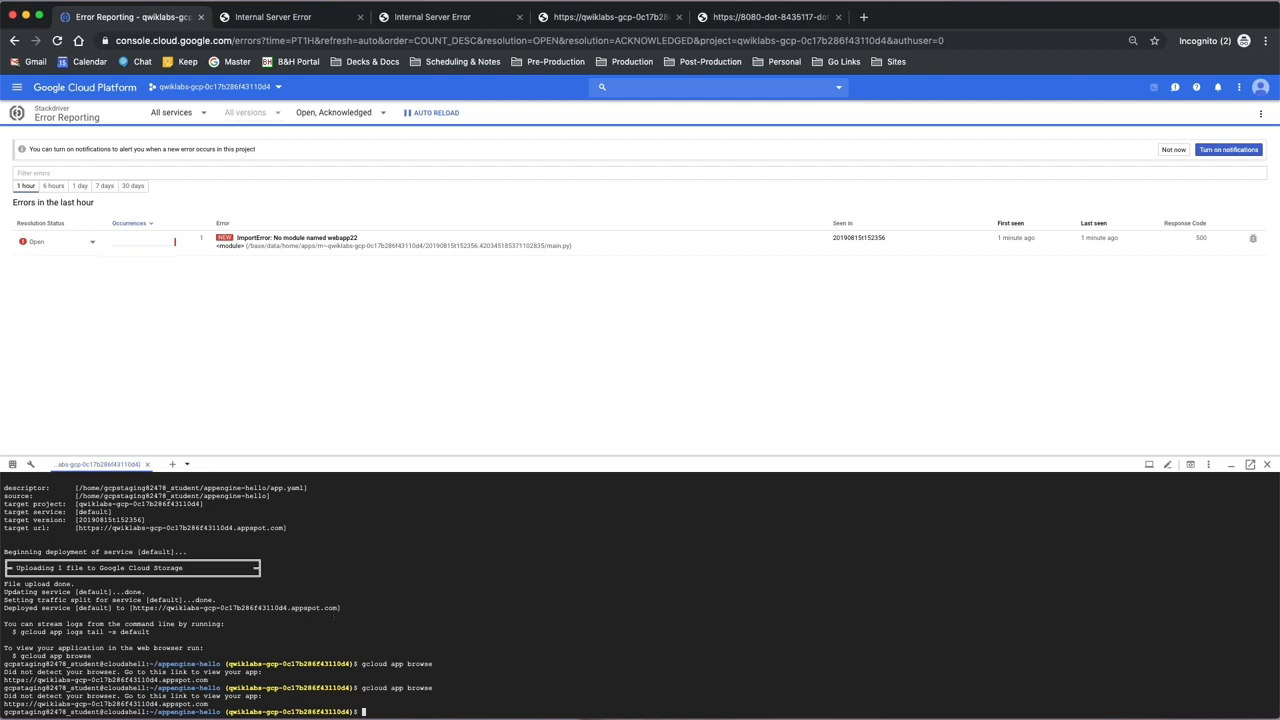
click(185, 705)
click(135, 17)
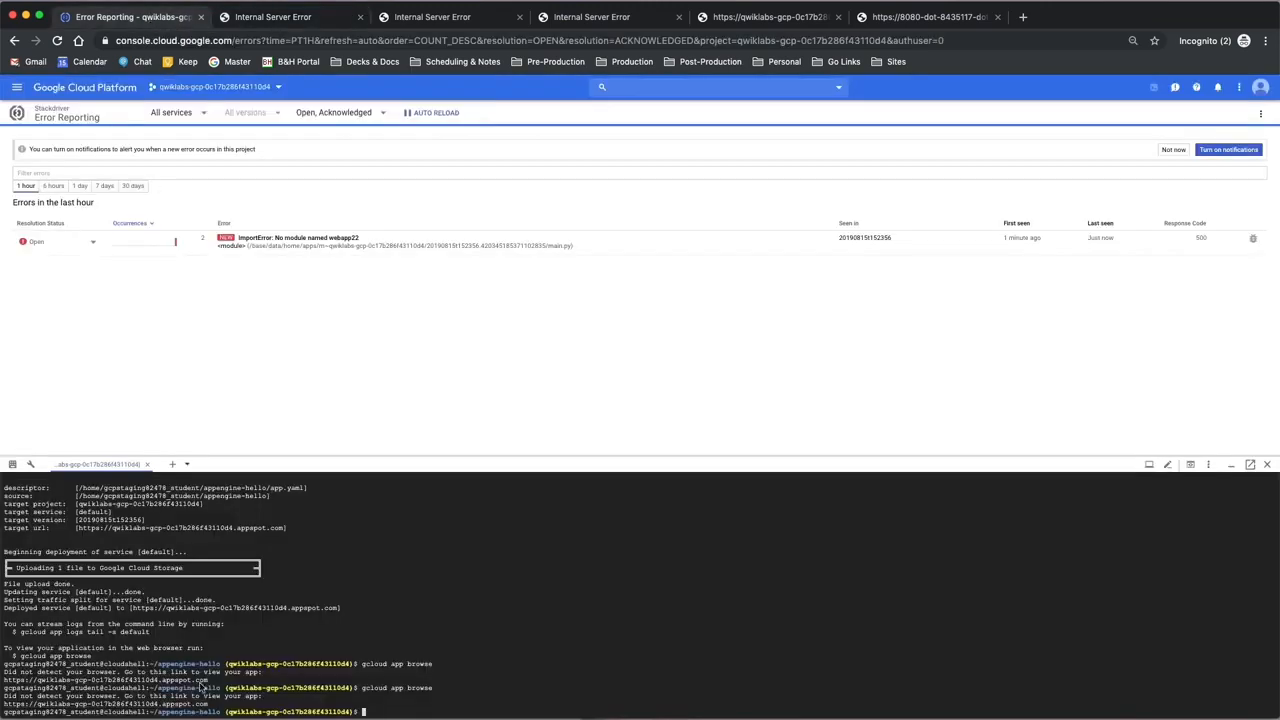
click(190, 705)
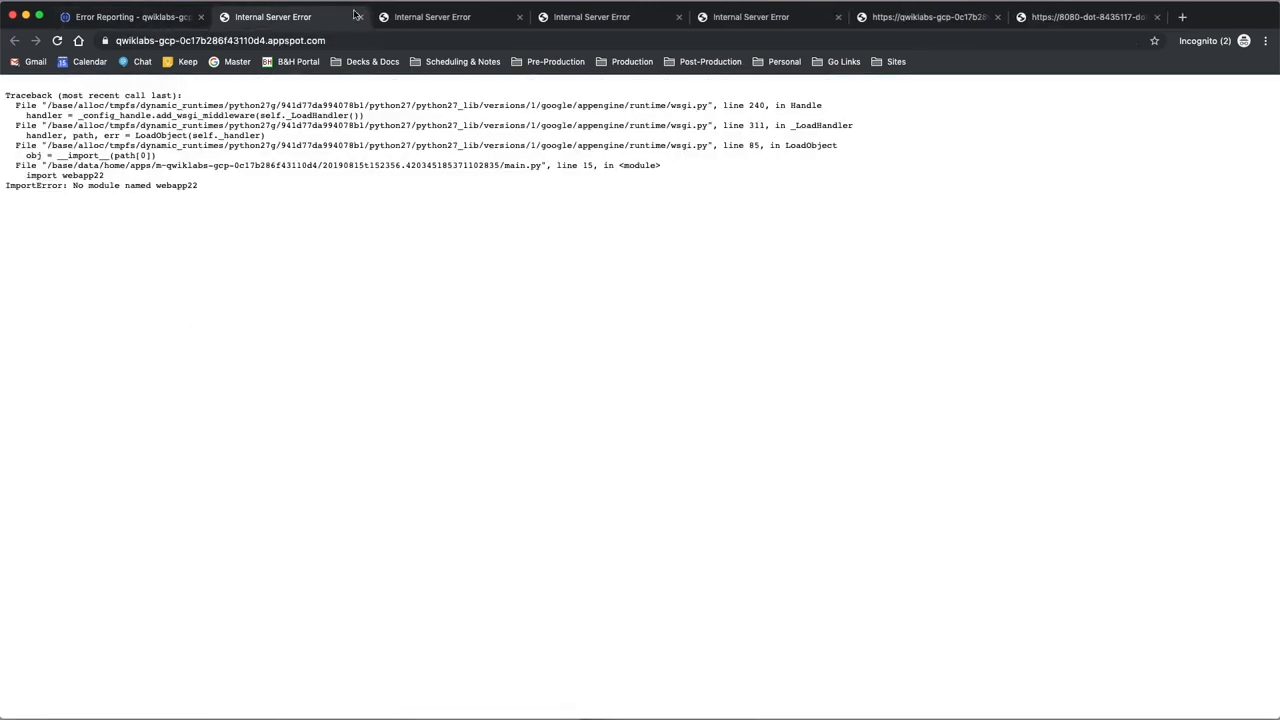
click(160, 18)
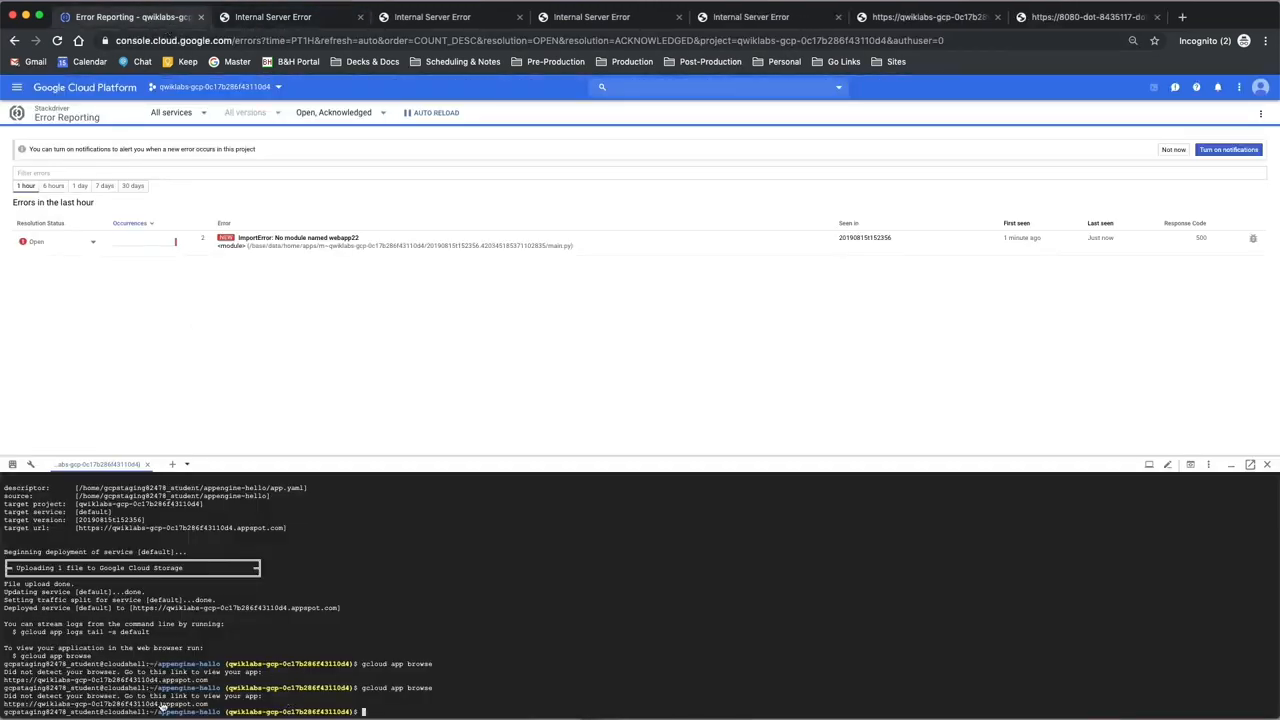
click(165, 704)
click(160, 18)
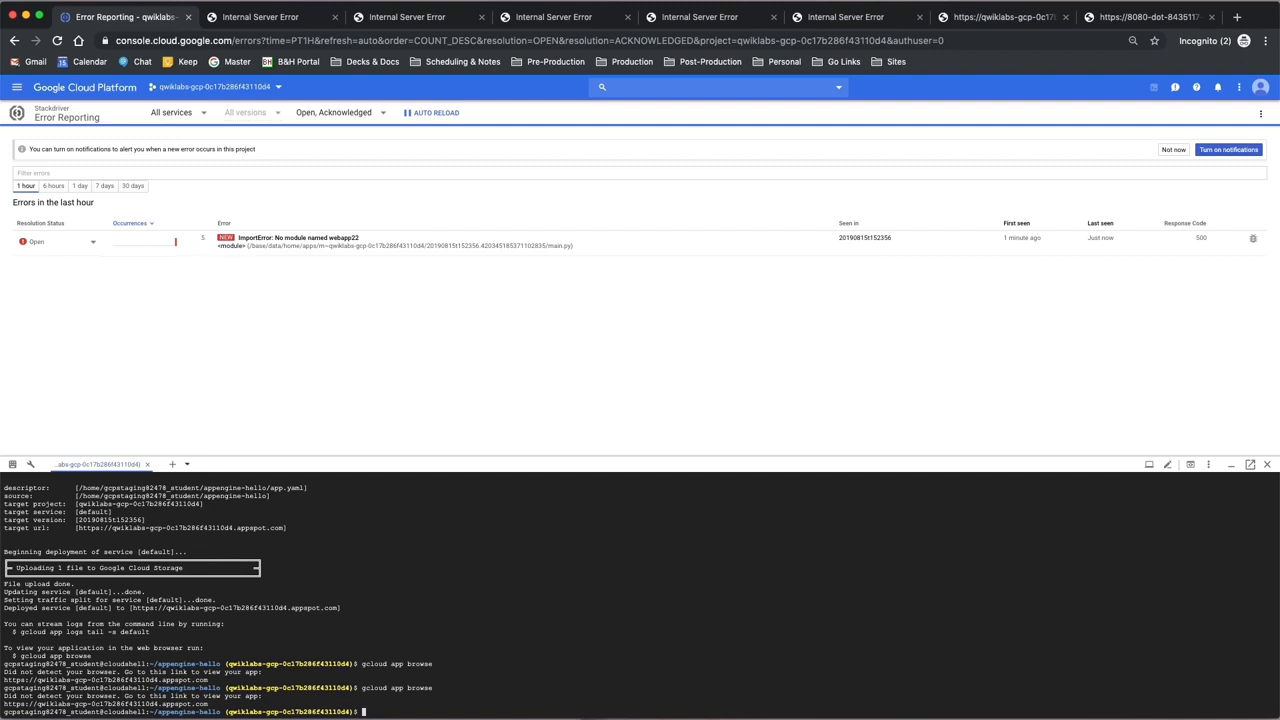
- Open the details of the webapp22 ImportError and expand its parsed stack trace sample to show all frames
click(305, 241)
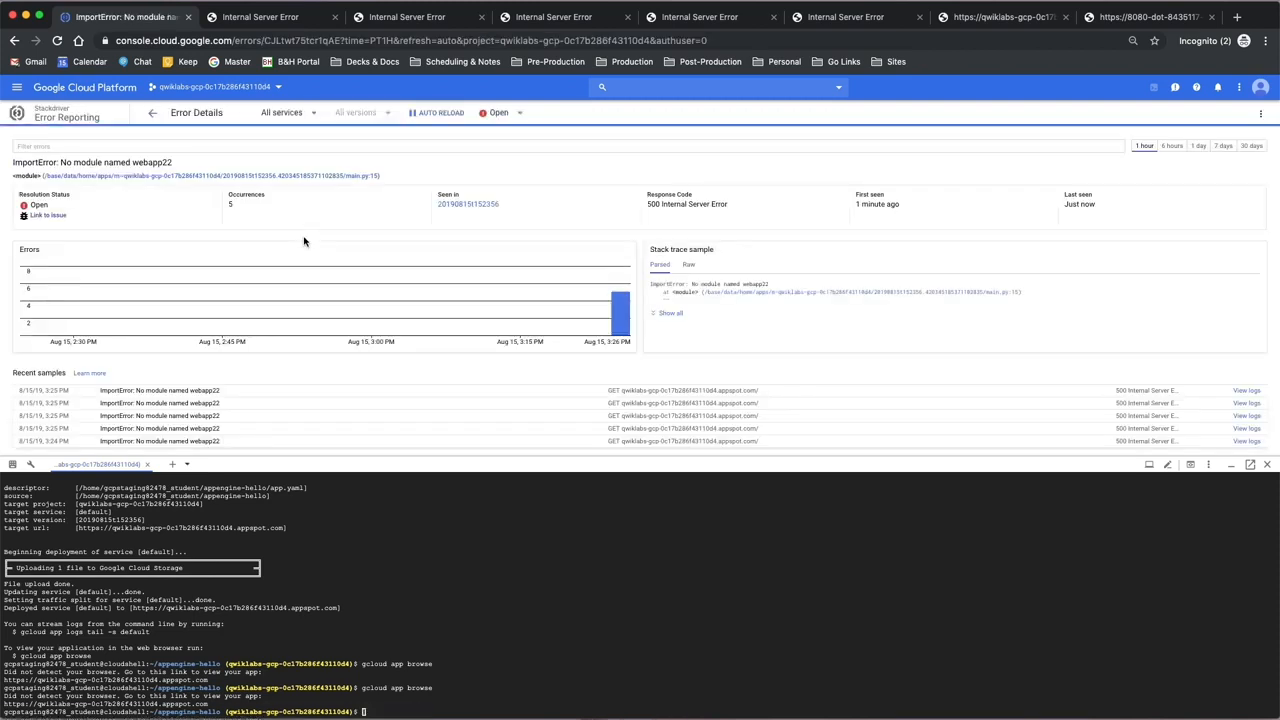
mouse_move(626, 261)
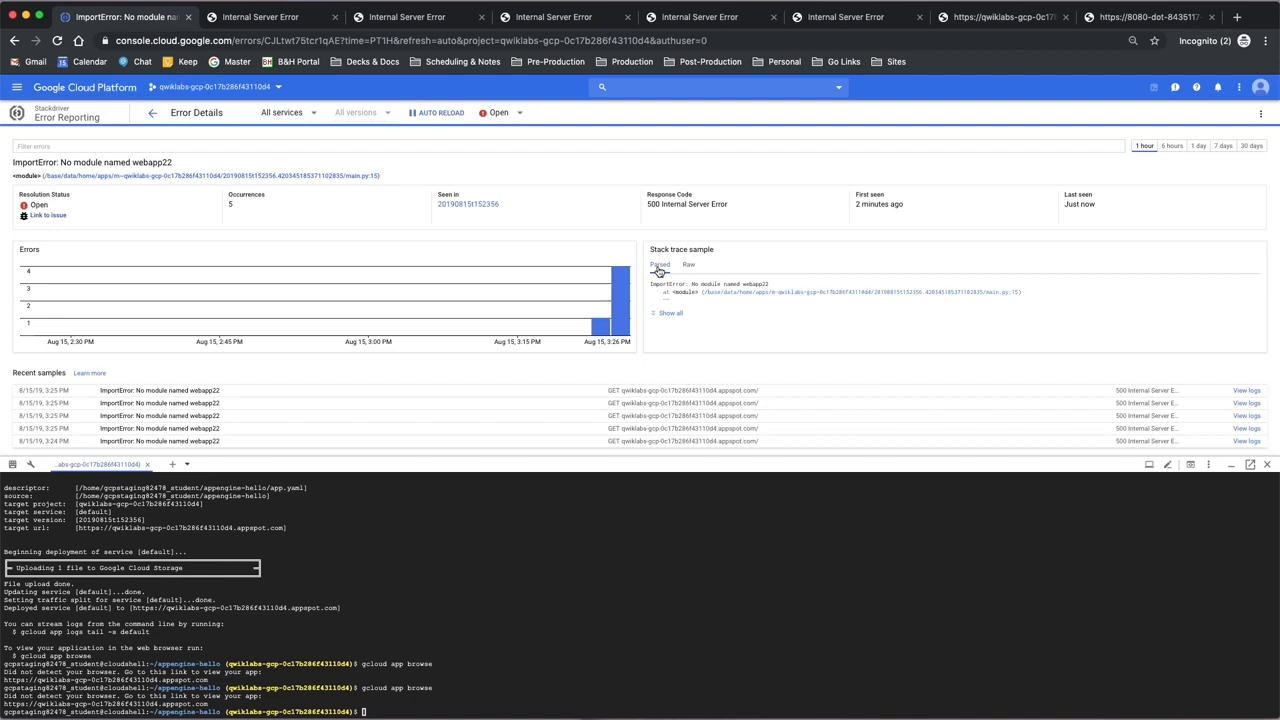
click(670, 313)
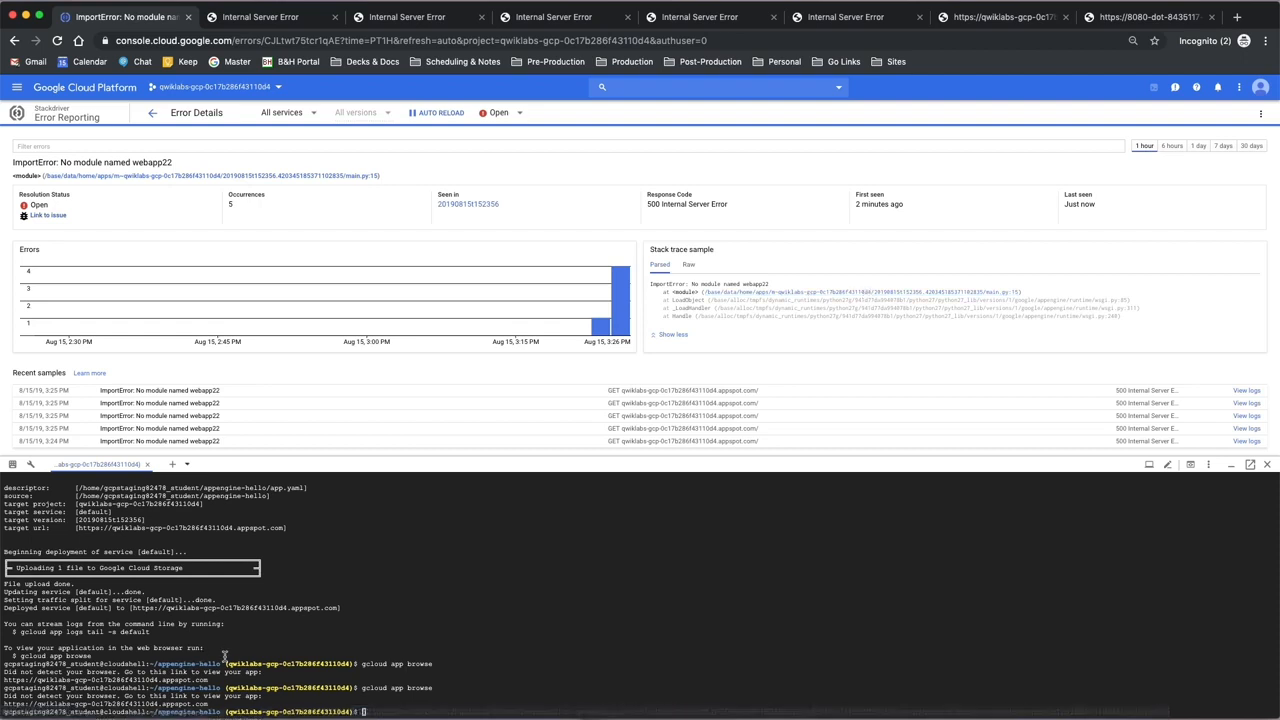
- Follow the stack trace's main.py link to the source in Stackdriver Debug and display the application logs below the code
click(882, 295)
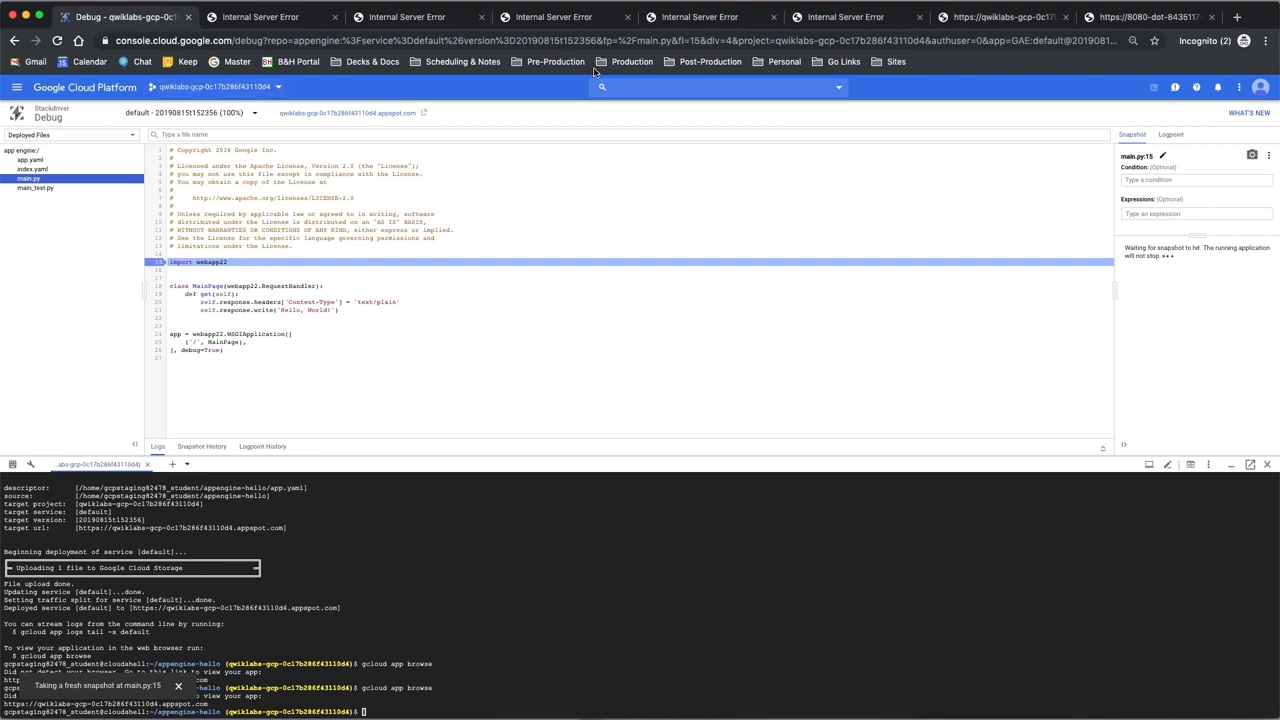
click(158, 446)
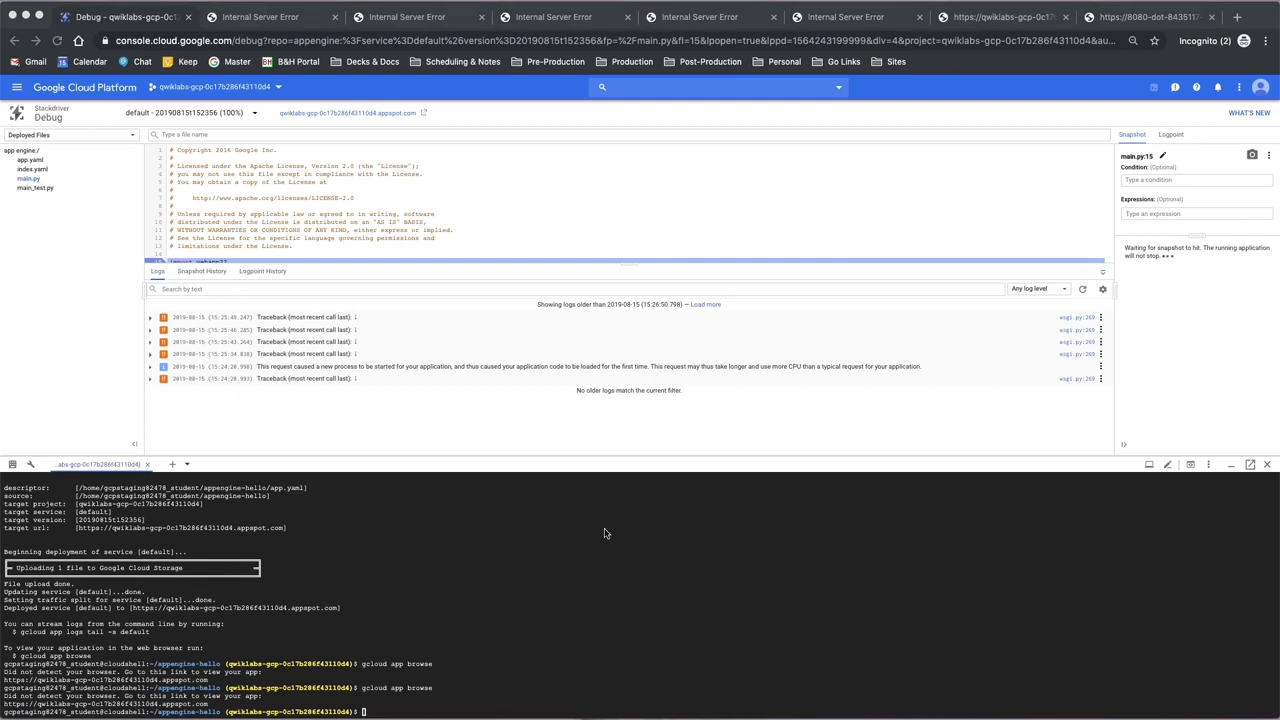
- Fix the import in Cloud Shell by running sed -i -e 's/webapp22/webapp2/' main.py
click(597, 694)
text(sed -i -e 's/webapp22/webapp2/' main.py)
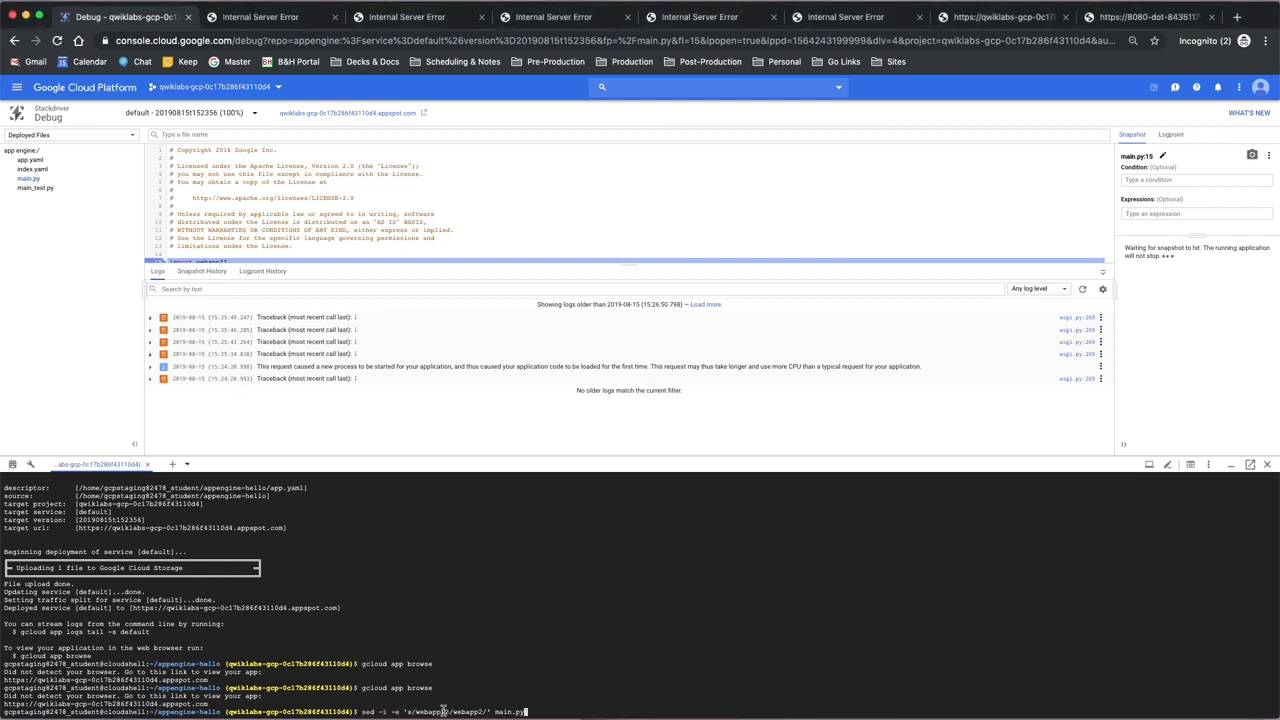
key(Return)
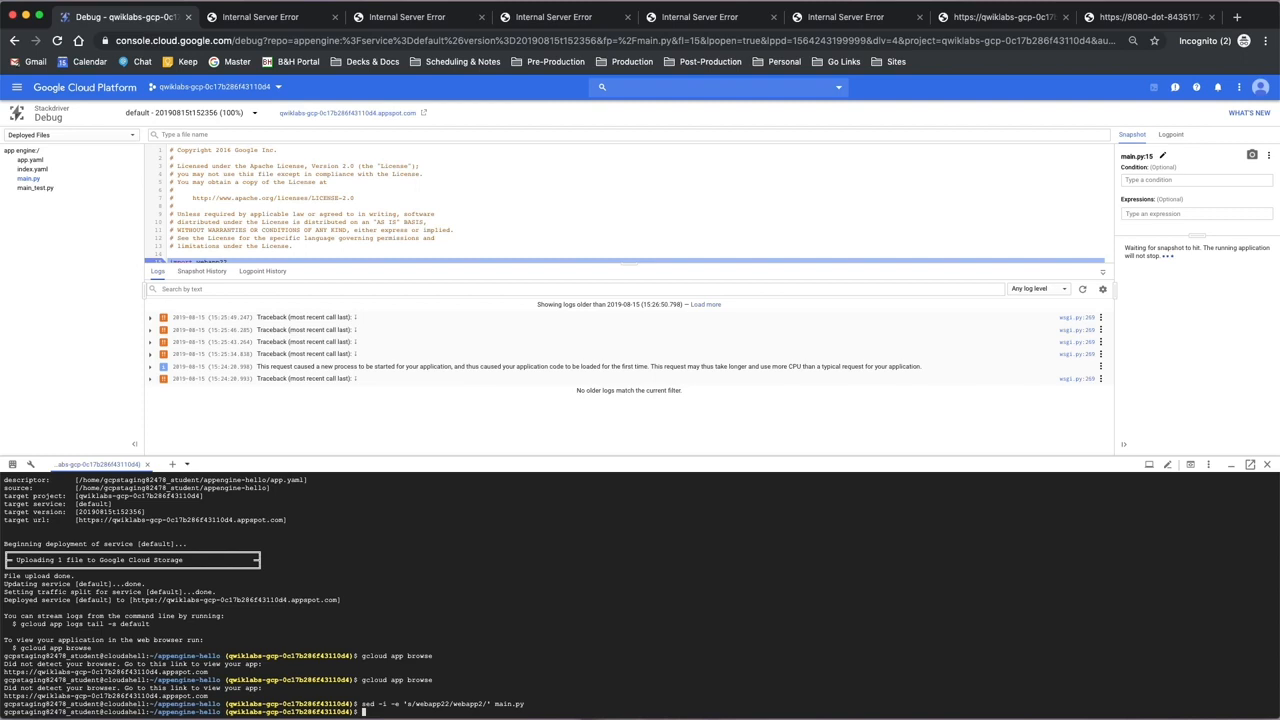
- Redeploy the corrected application with gcloud app deploy app.yaml --quiet
key(Up)
key(Up)
key(Up)
key(Return)
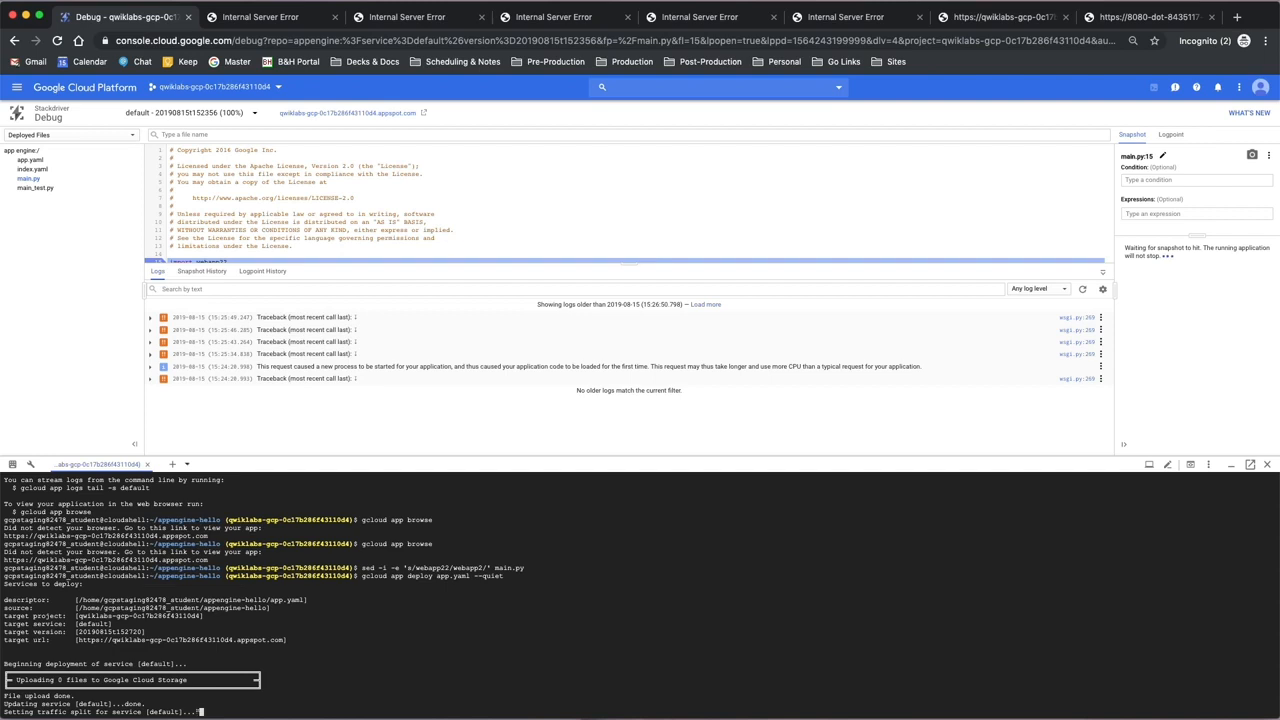
- Run gcloud app browse, open the redeployed app's link to check its page, and return to the Debug page in the Cloud console
key(Up)
key(Up)
key(Up)
key(Return)
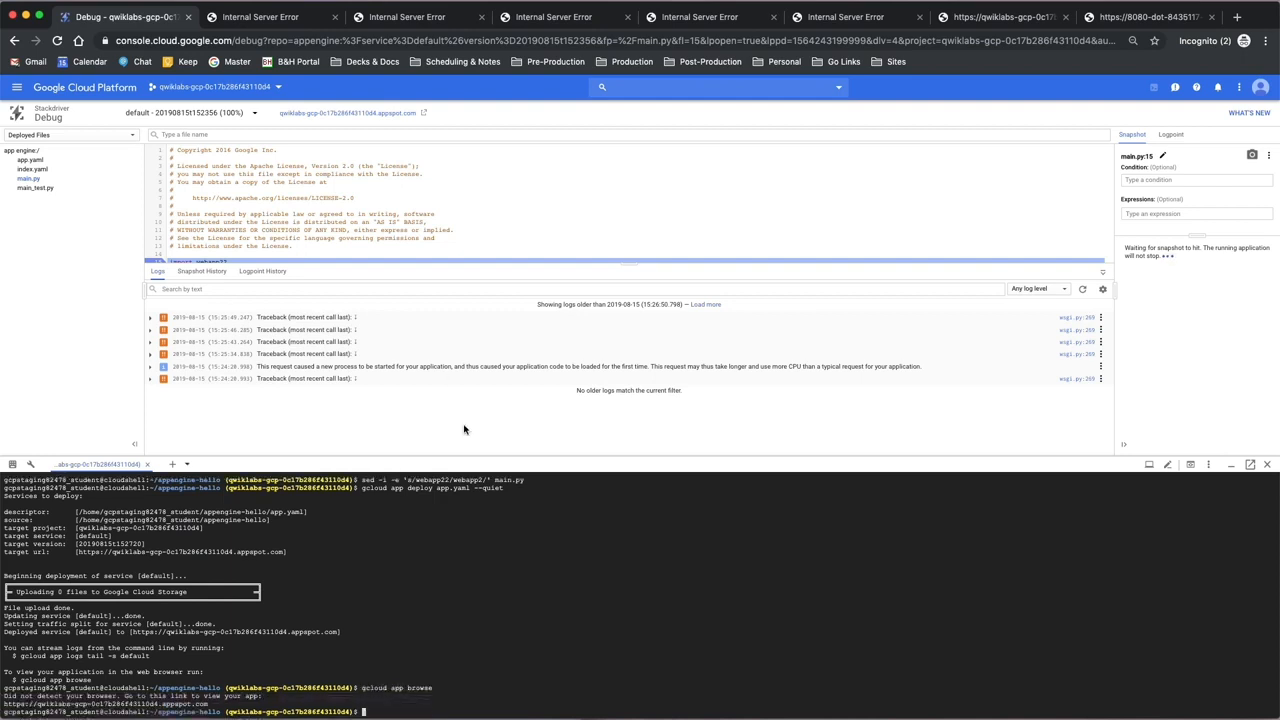
click(154, 708)
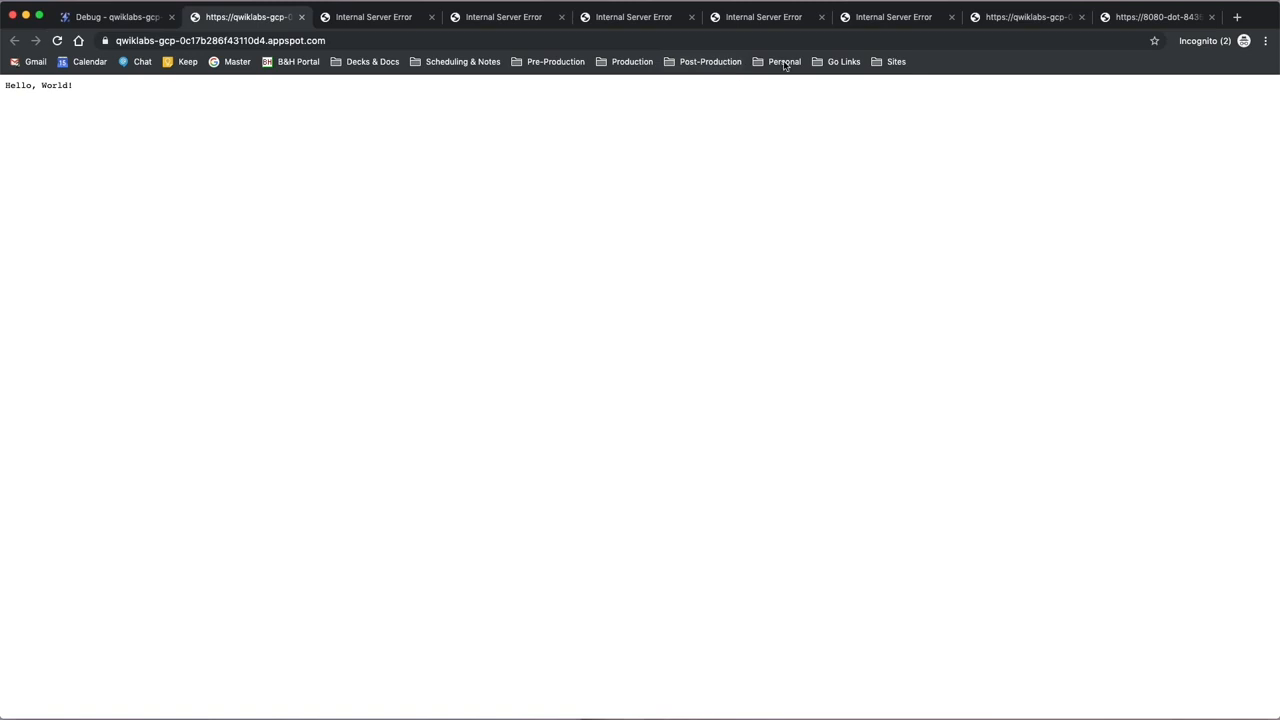
click(115, 17)
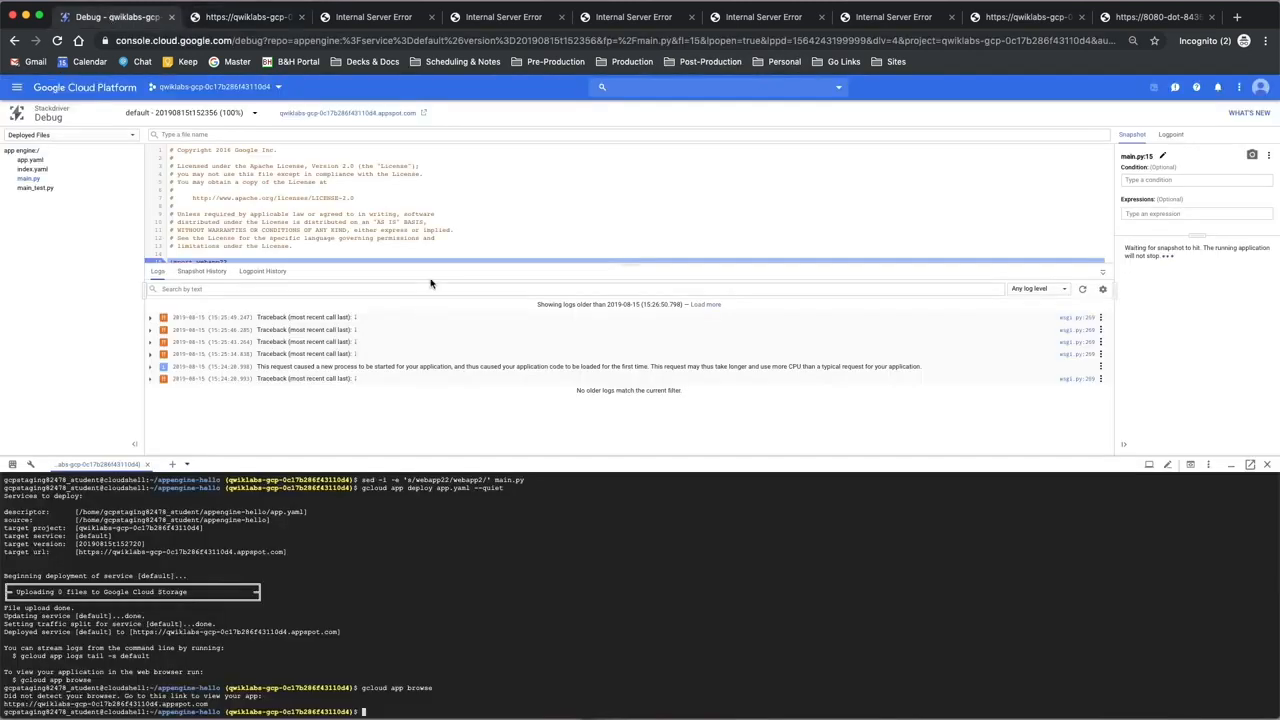